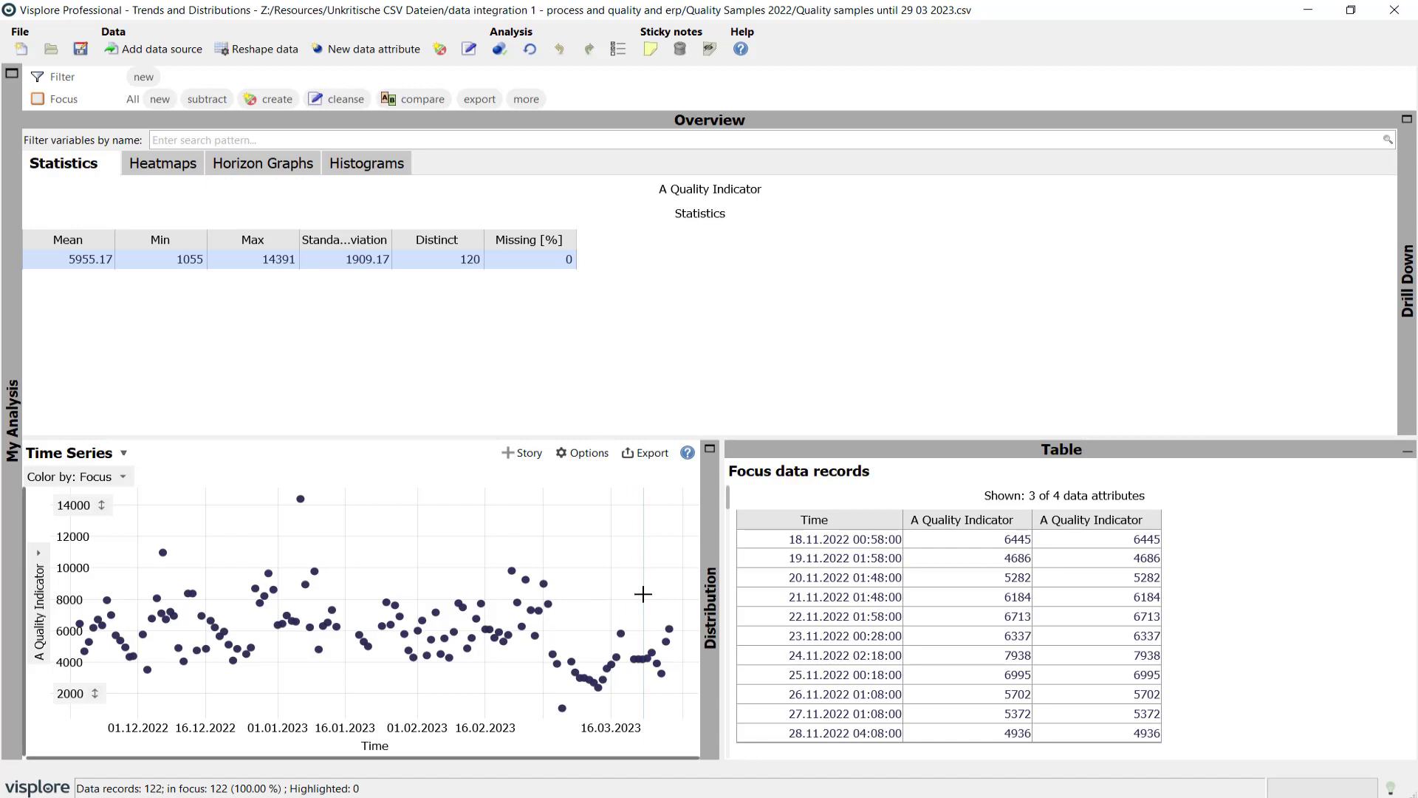
Start adding another data source with PI System as the import type.
click(155, 50)
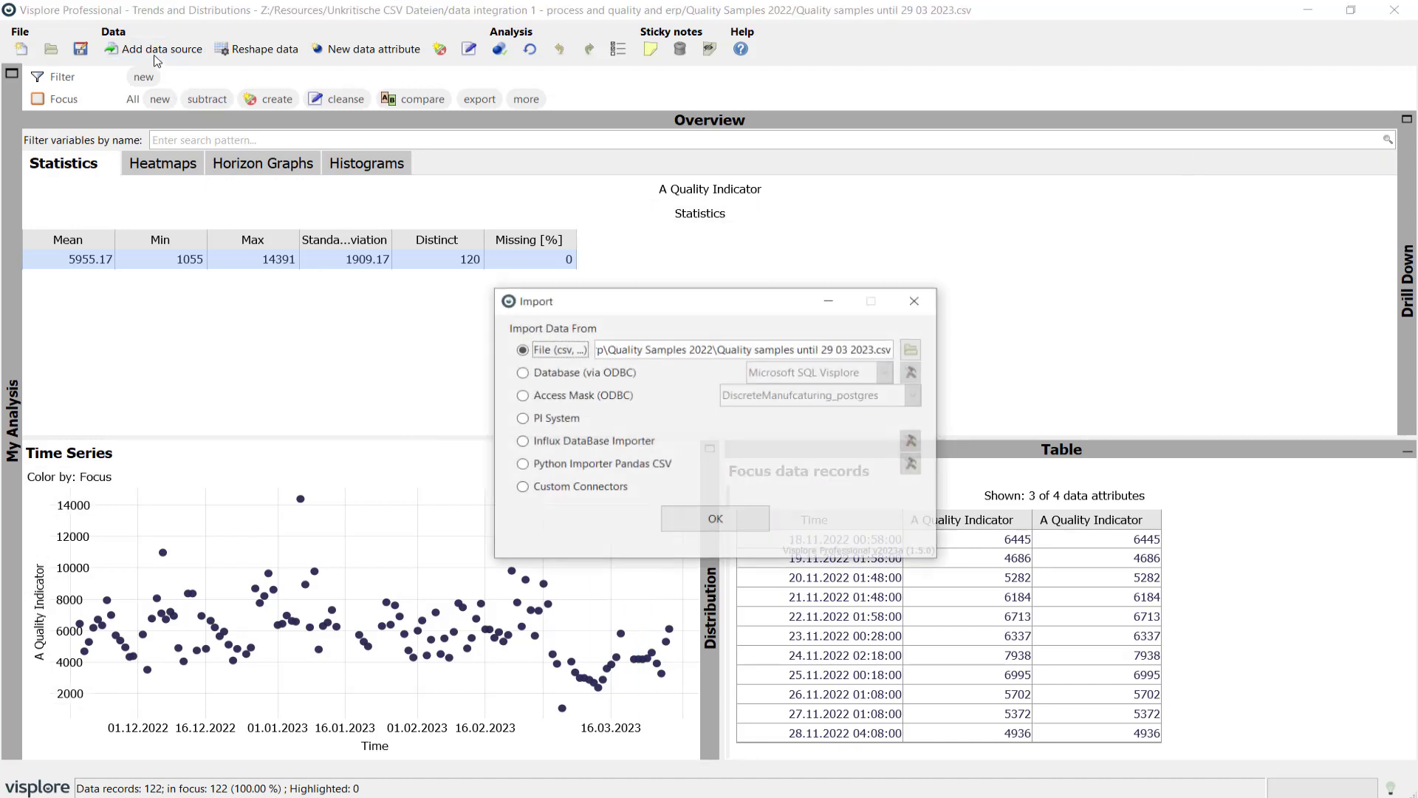
click(522, 418)
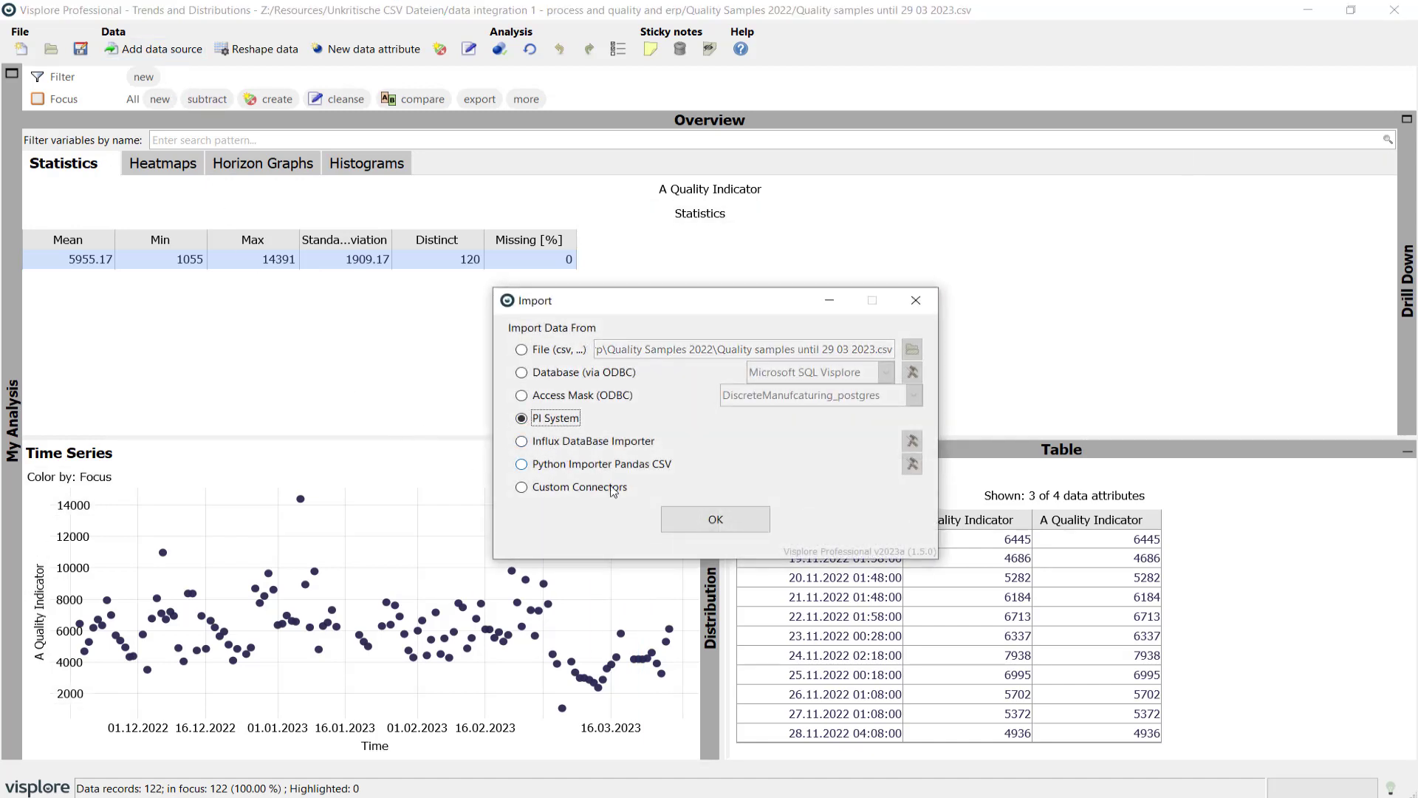
click(713, 521)
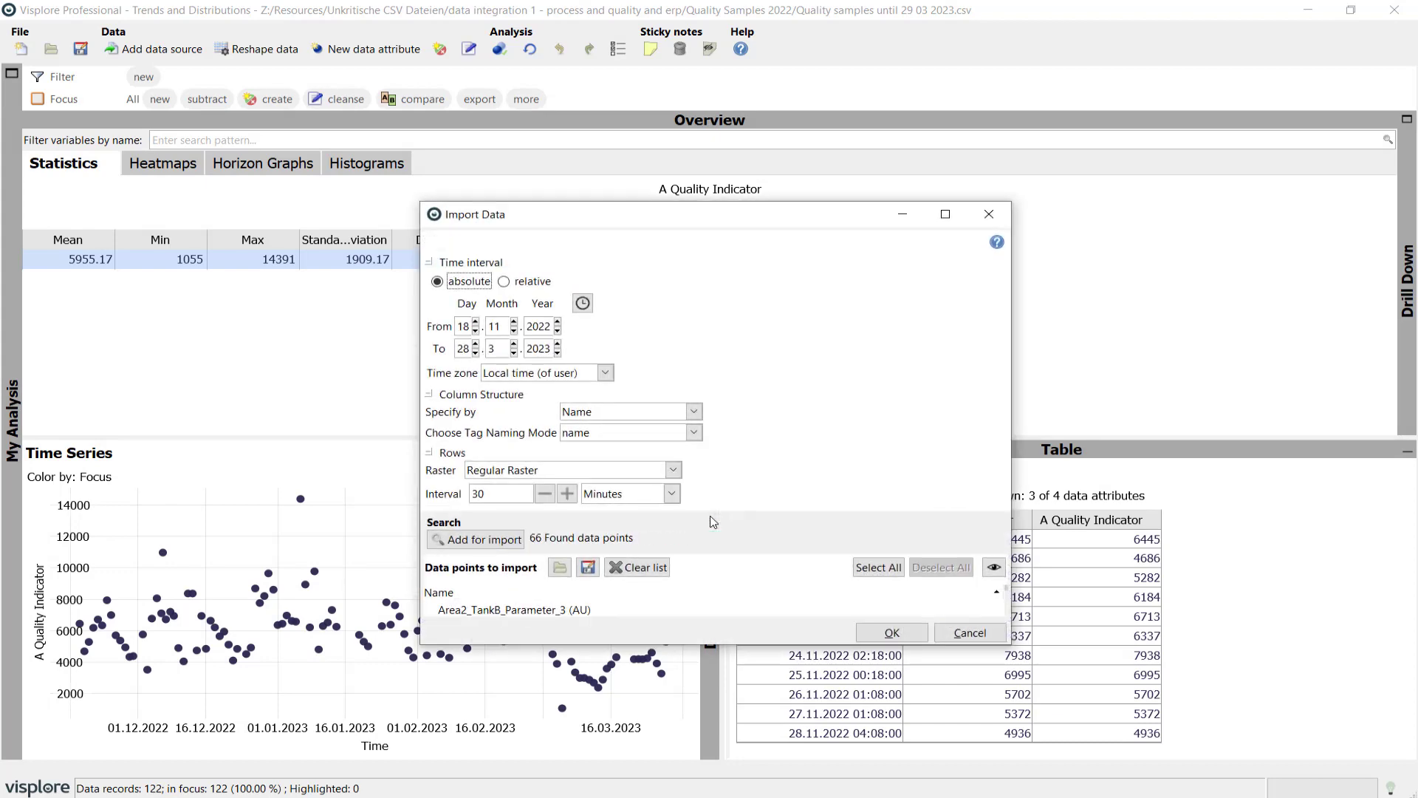
Set a relative time interval of the last 5 months before now and import the listed PI System data points.
click(506, 283)
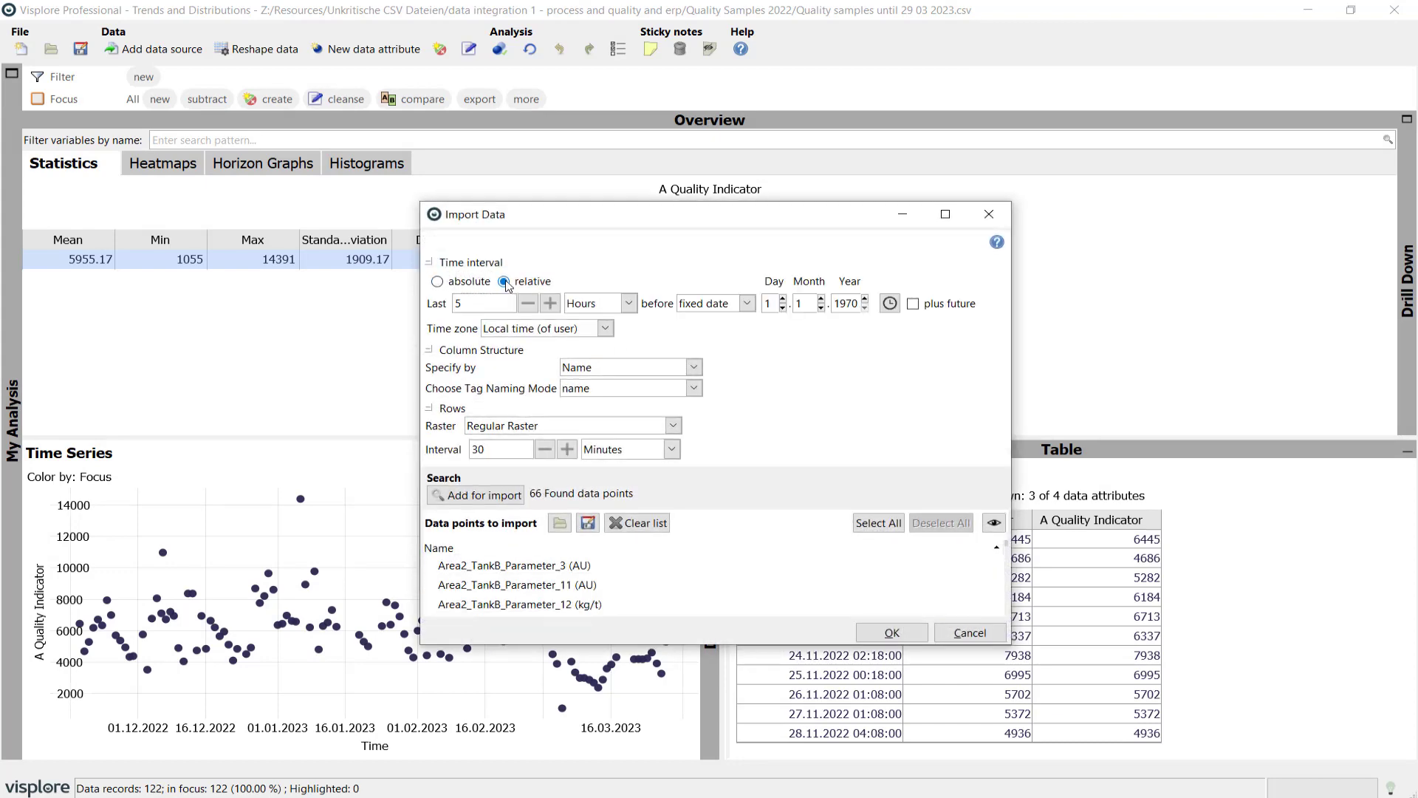
click(628, 302)
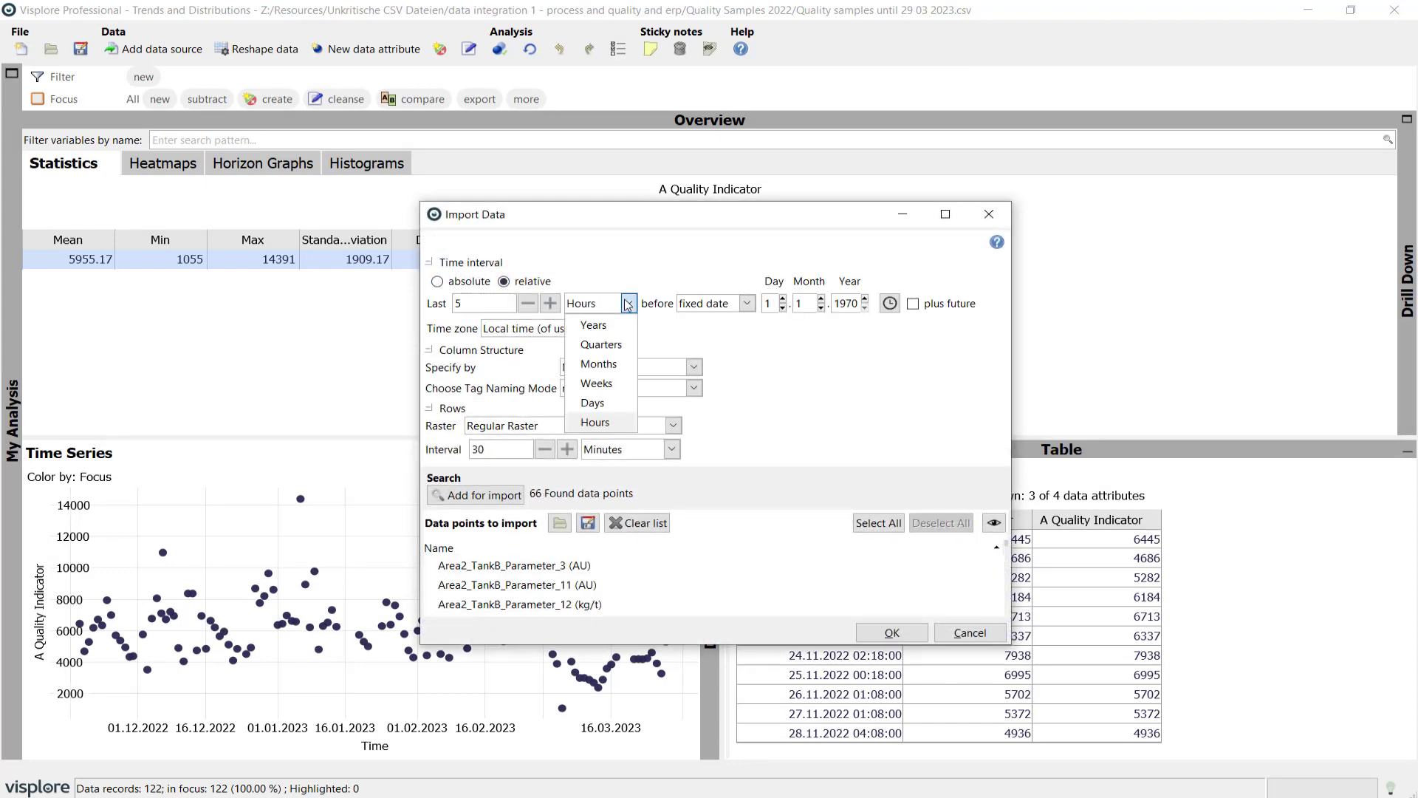
click(604, 364)
click(741, 303)
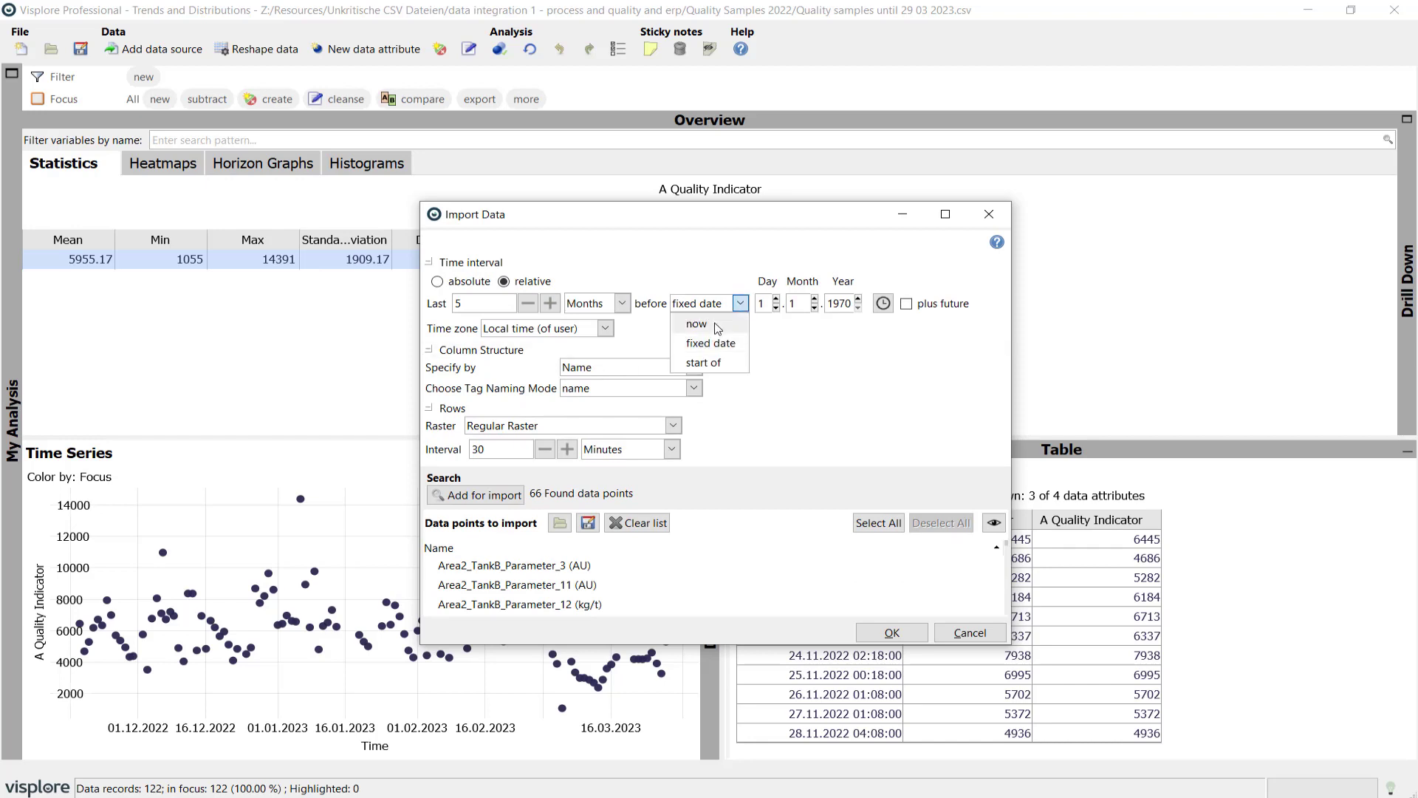
click(717, 325)
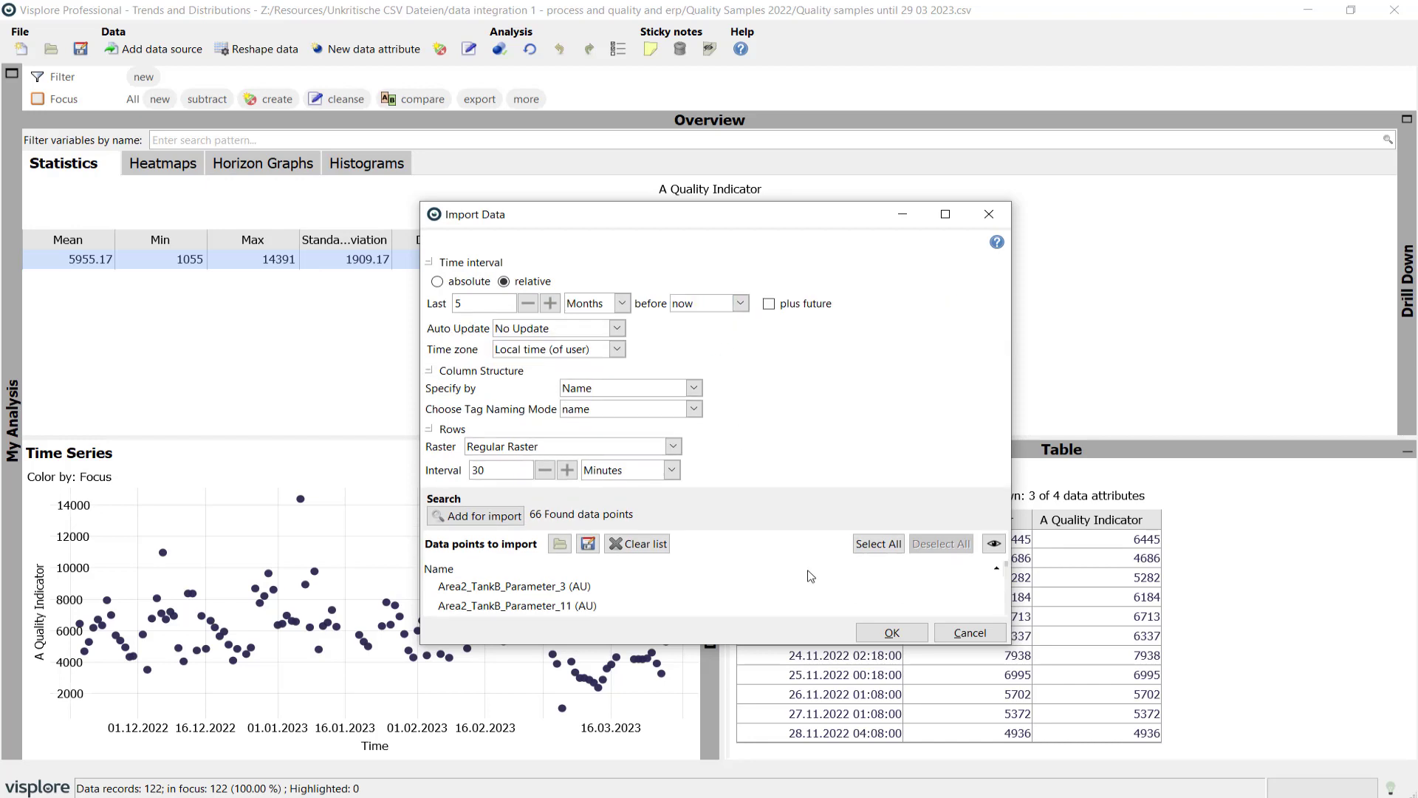
click(895, 634)
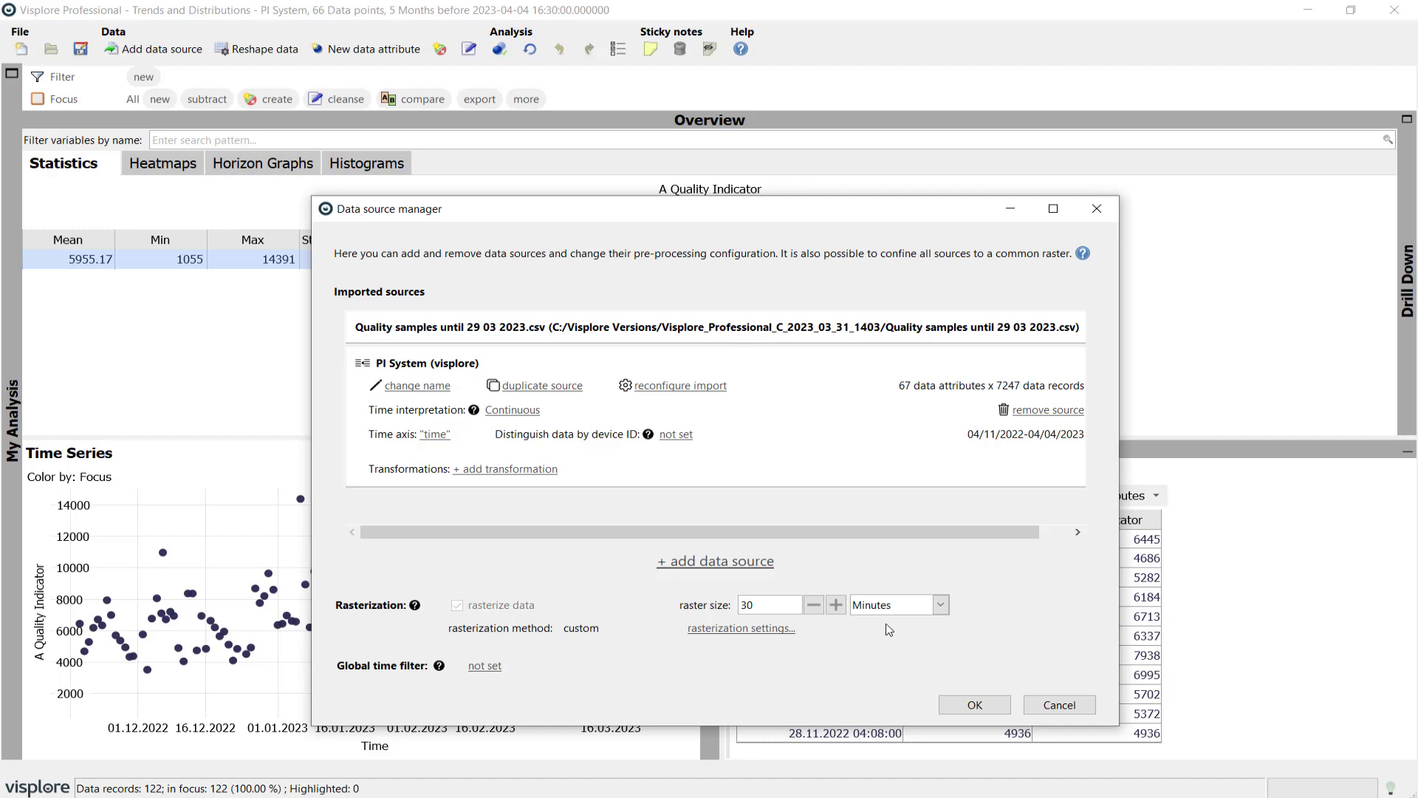
Check which transformations are available for the PI System source, then accept the source configuration without adding one.
click(530, 469)
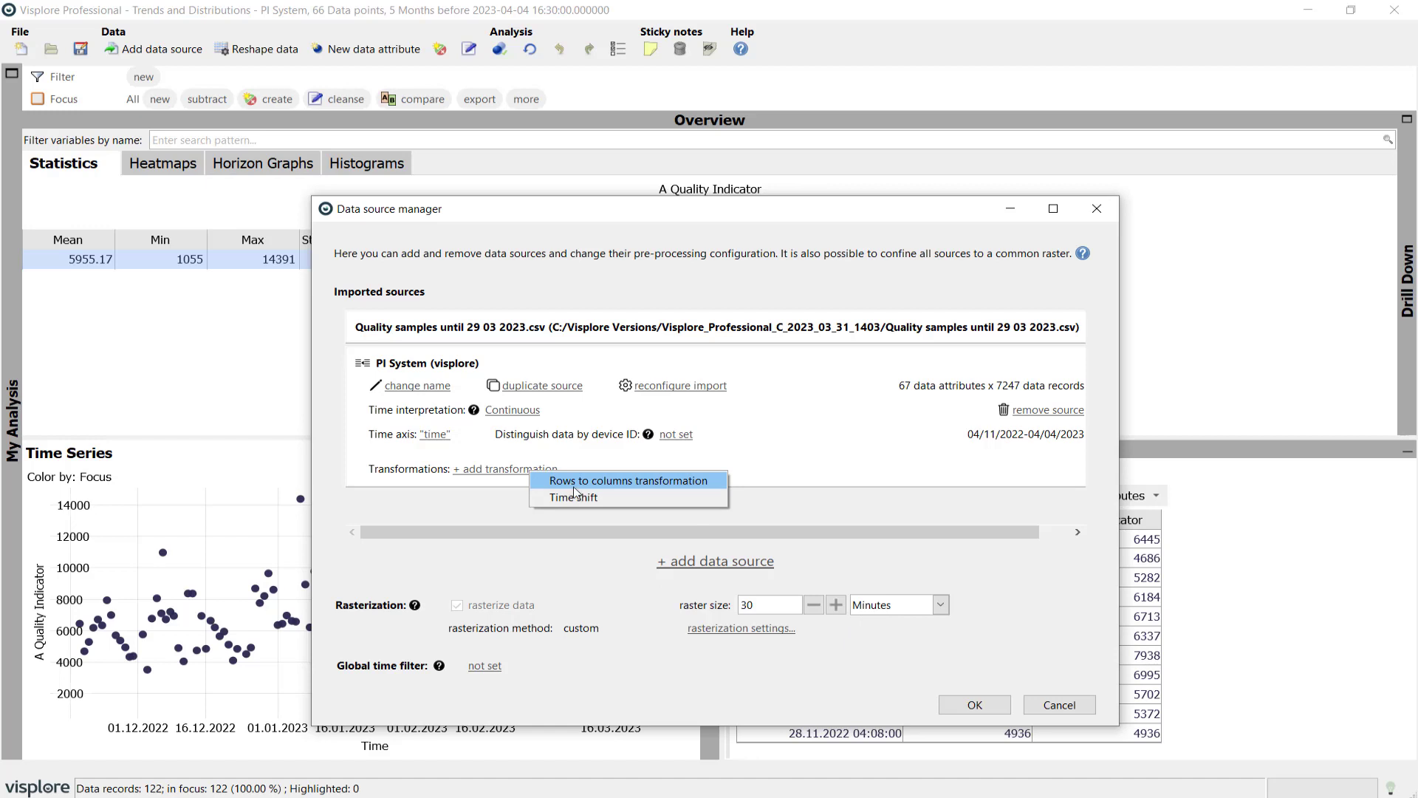
click(609, 579)
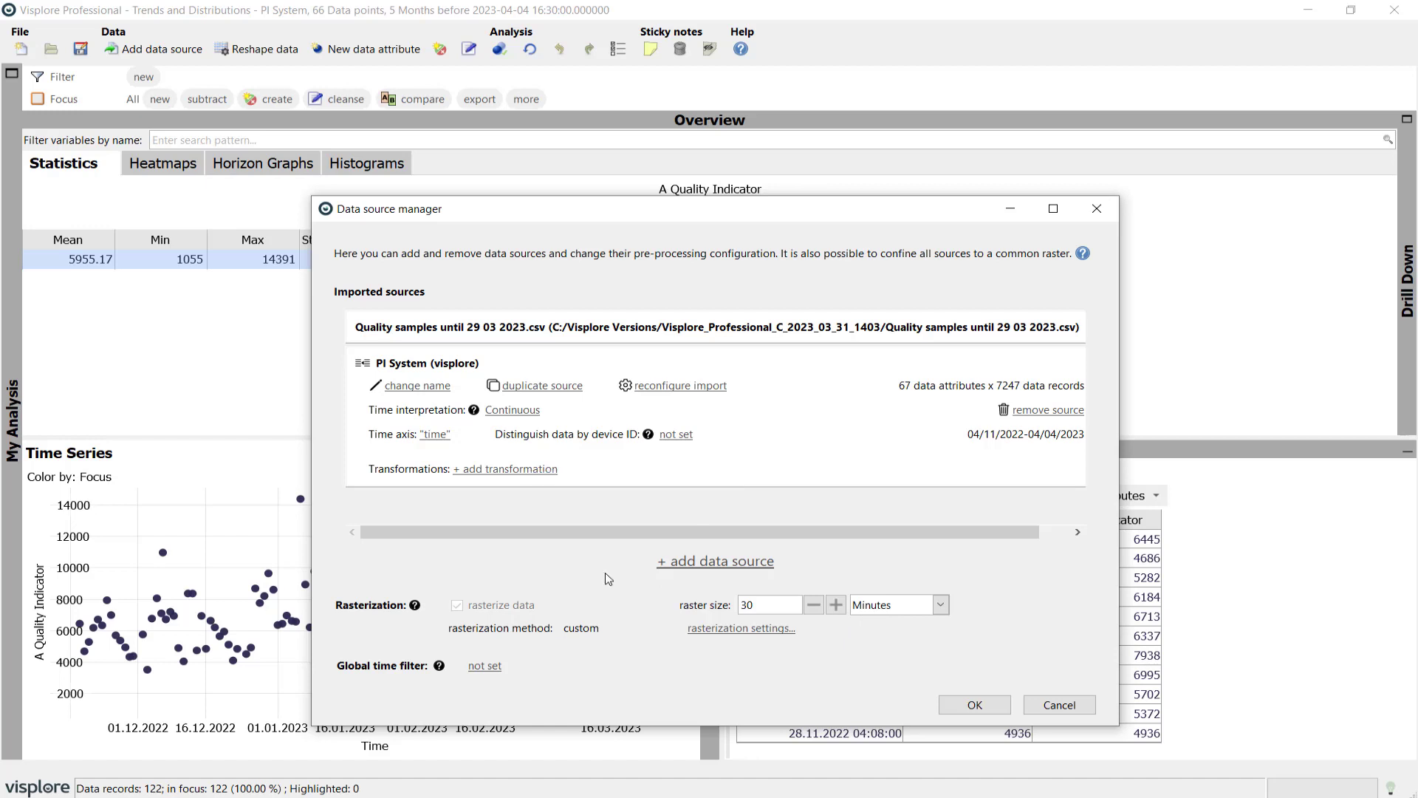
click(978, 707)
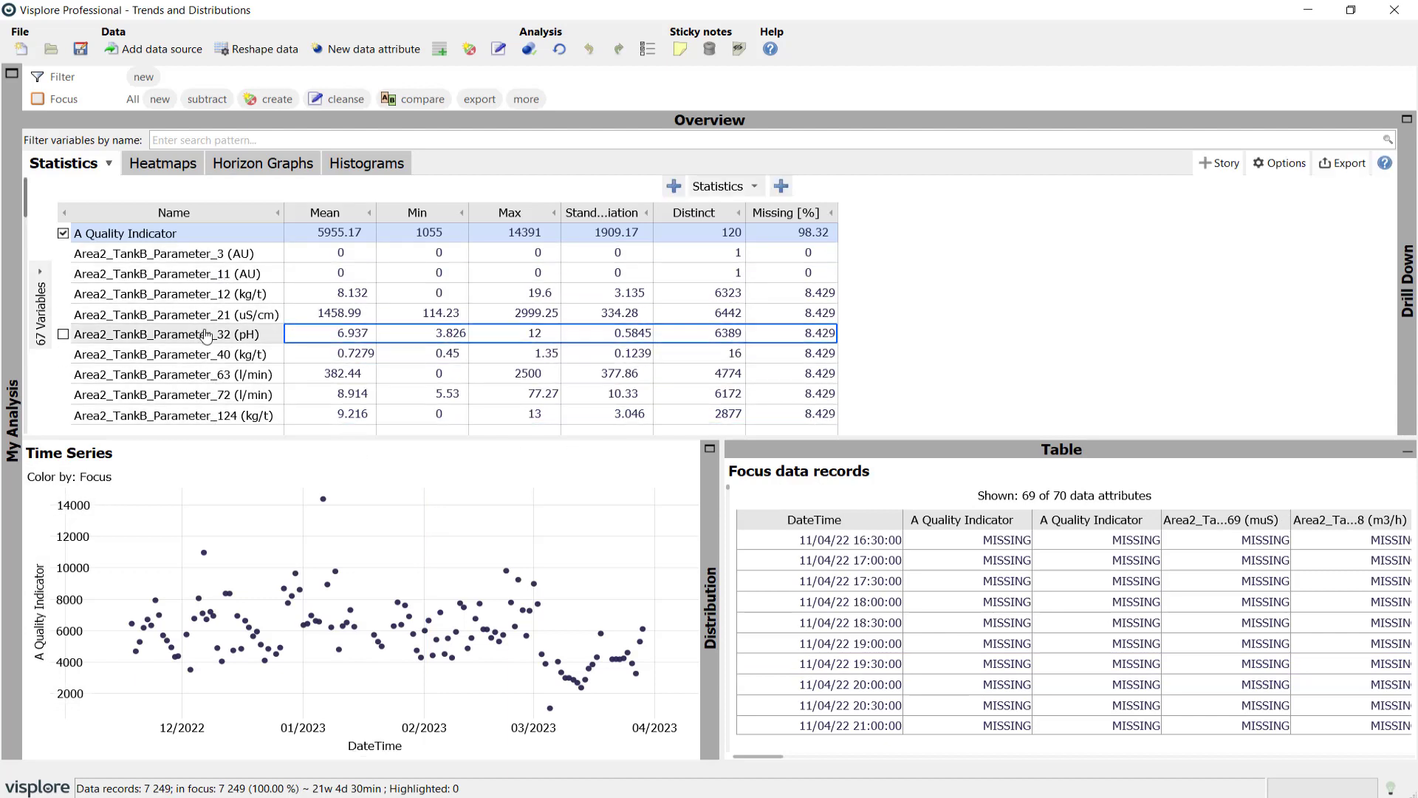
Add Area2_TankB_Parameter_12 (kg/t) to the selection beside A Quality Indicator and show both in a distribution scatter plot.
click(63, 294)
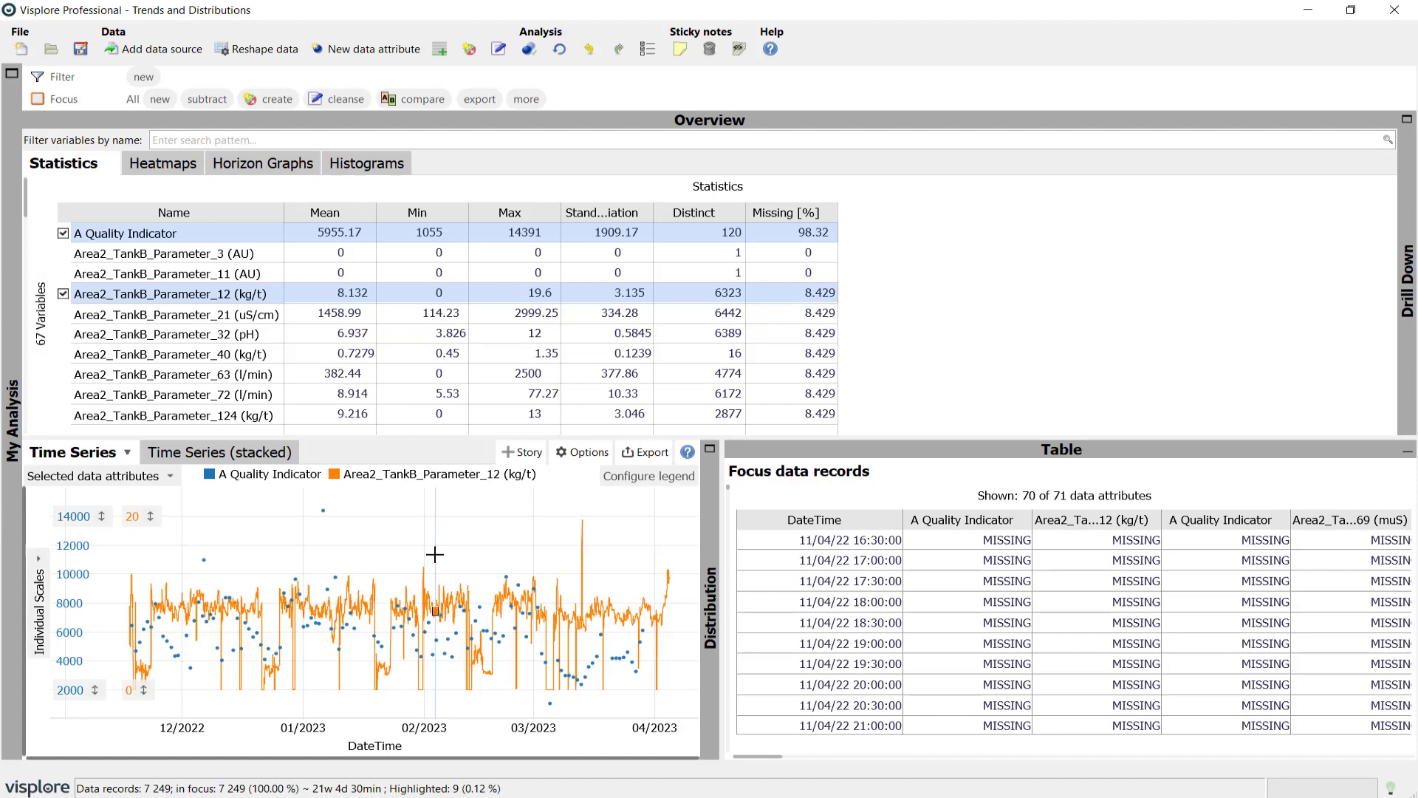
click(795, 452)
click(1393, 473)
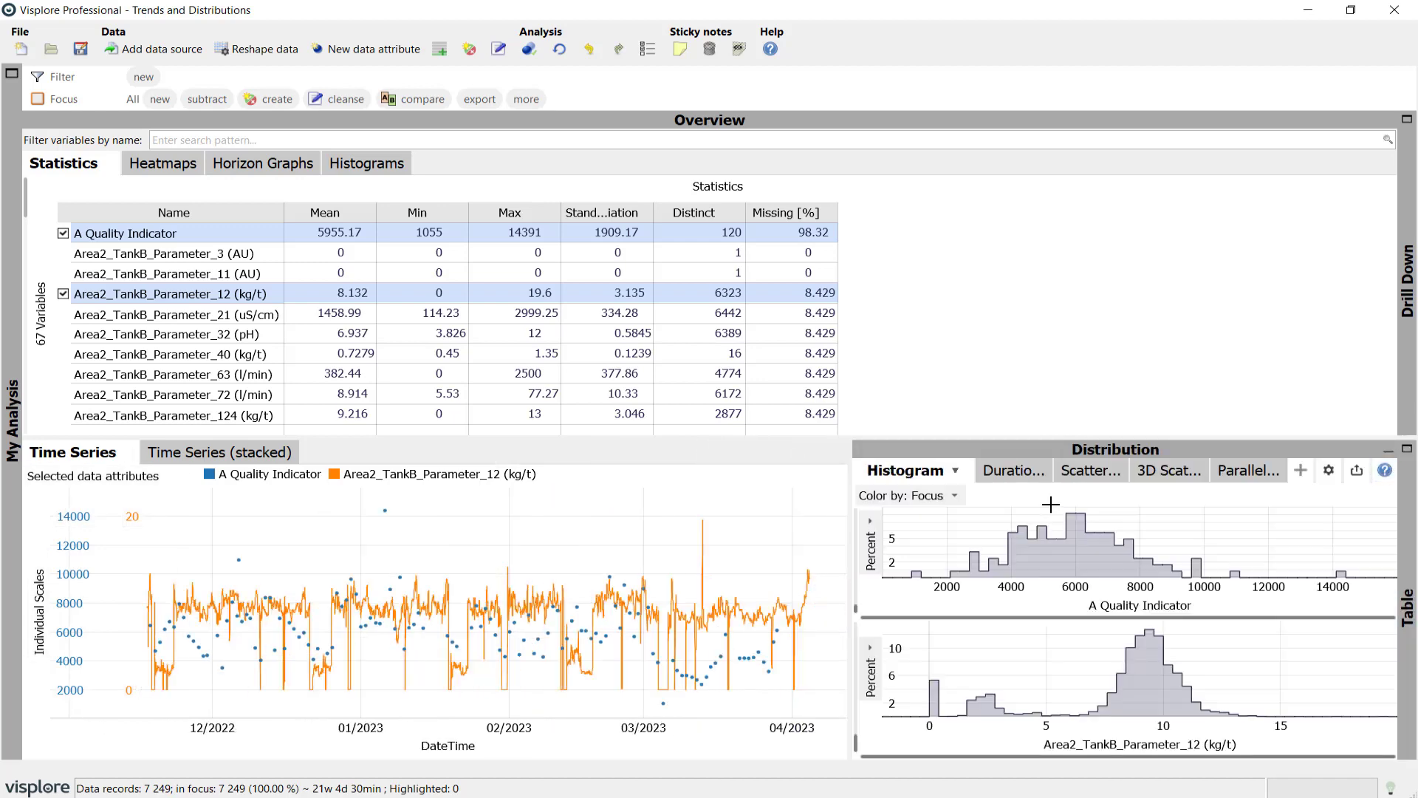
click(1086, 473)
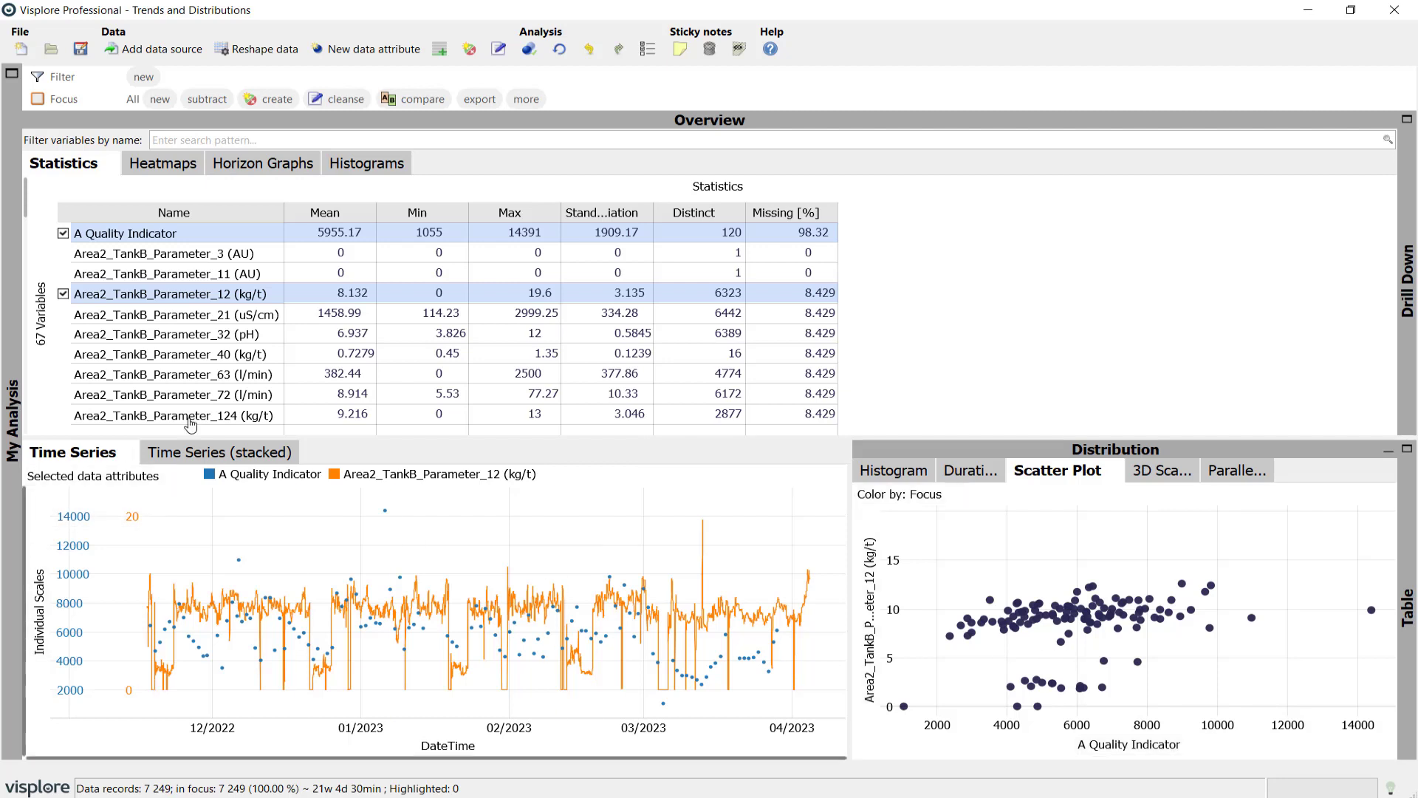
Expand the My Analysis overview and change the cockpit to Correlations.
click(15, 181)
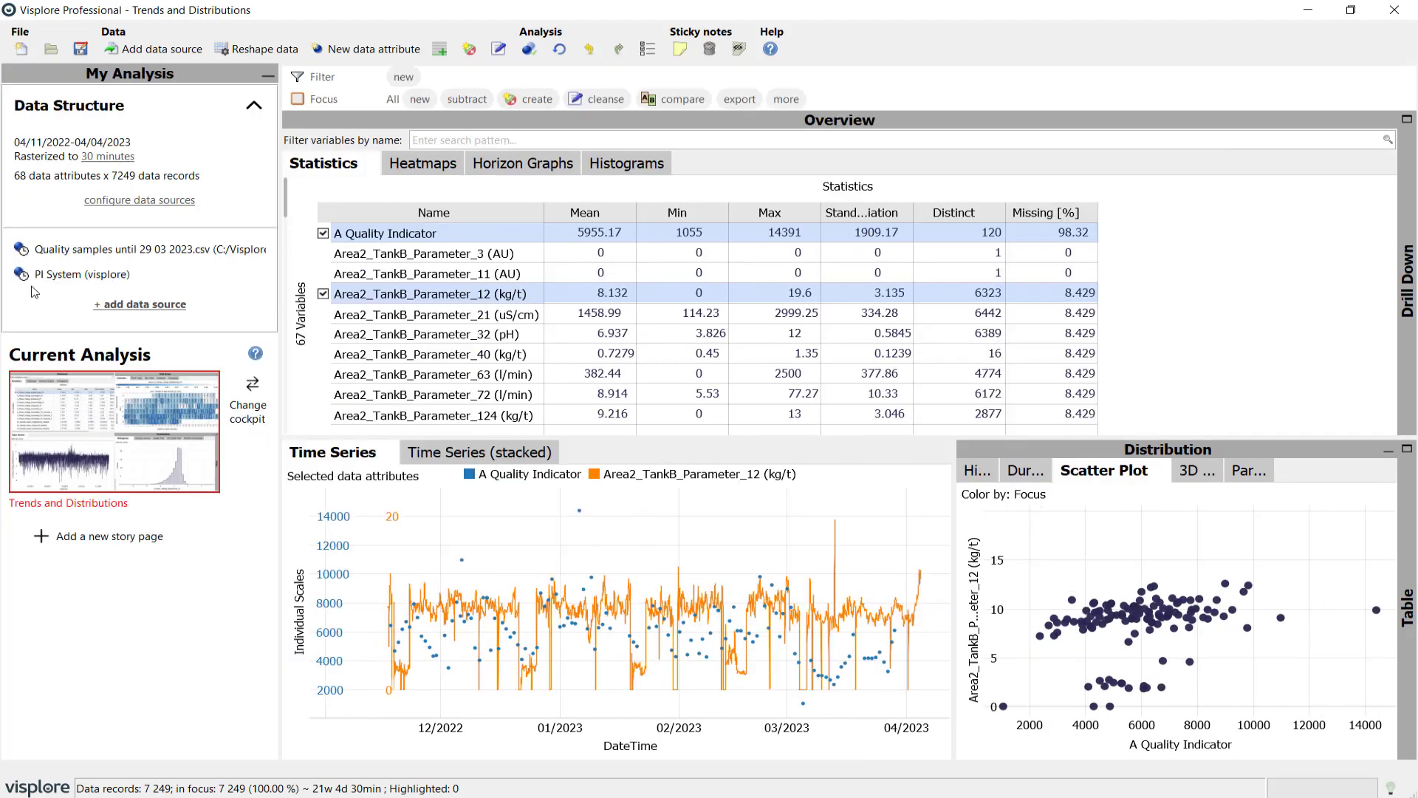
click(238, 416)
click(470, 321)
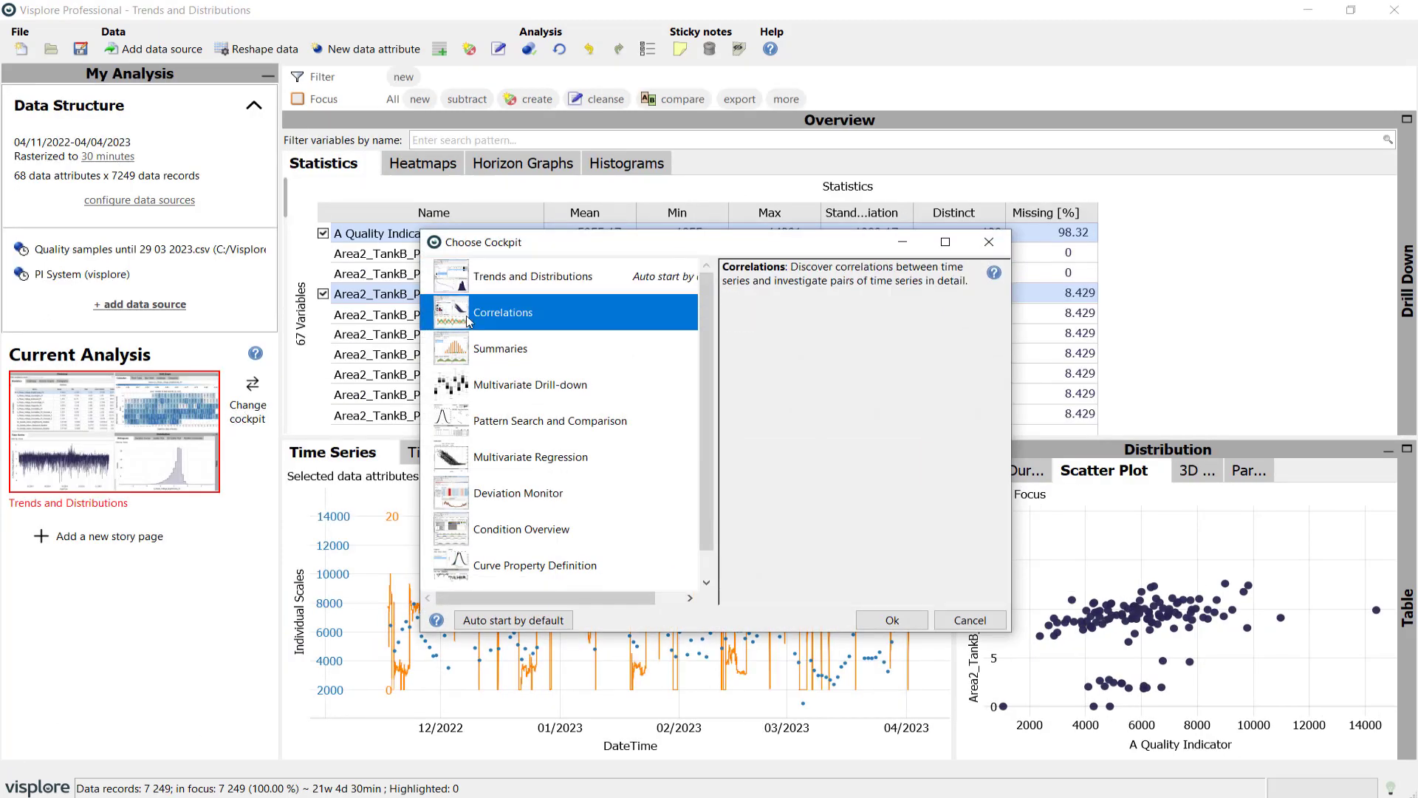
click(890, 621)
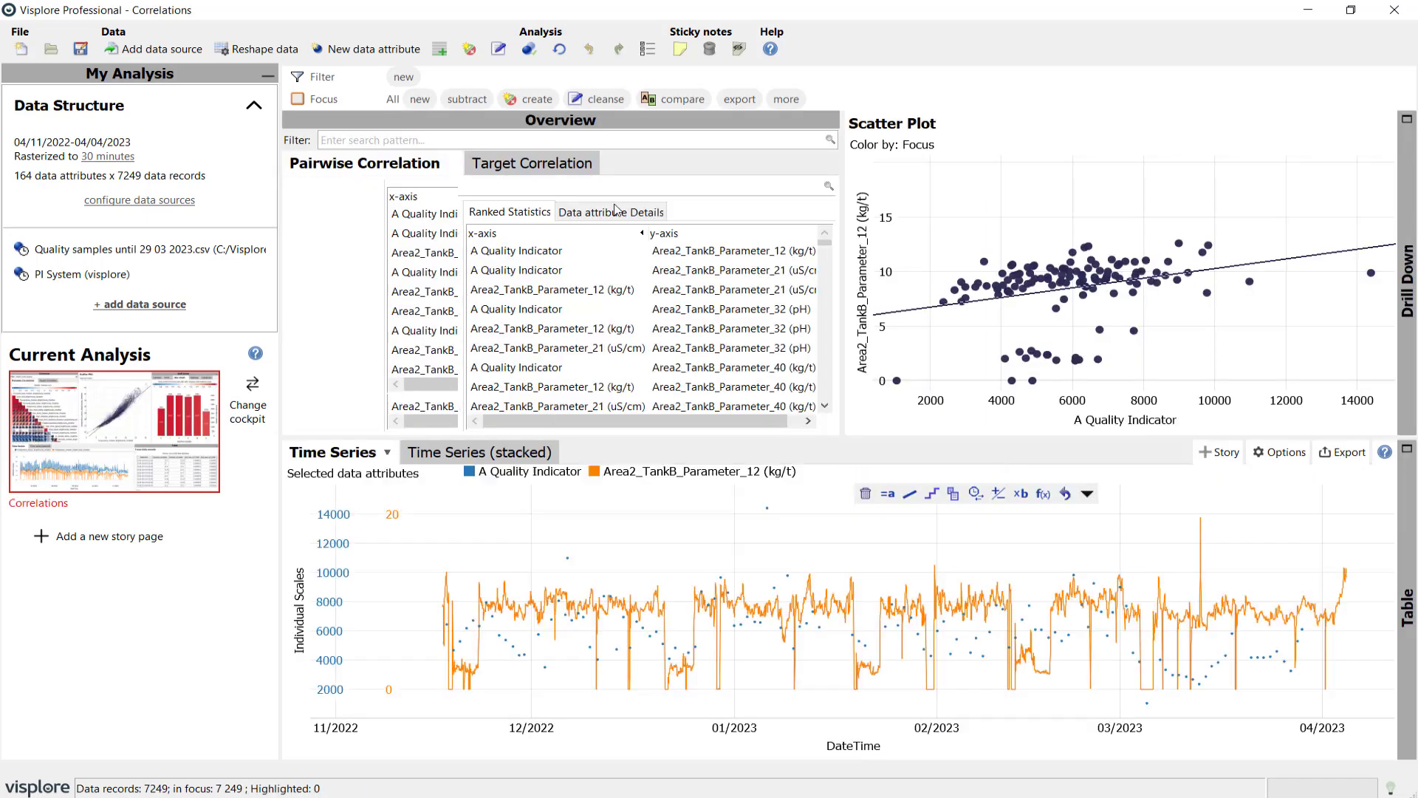
Show the target correlations with A Quality Indicator and plot Area2_TankD_Parameter_202 (l/min), followed by Area2_TankD_Parameter_186 (m3/h), against it.
click(532, 162)
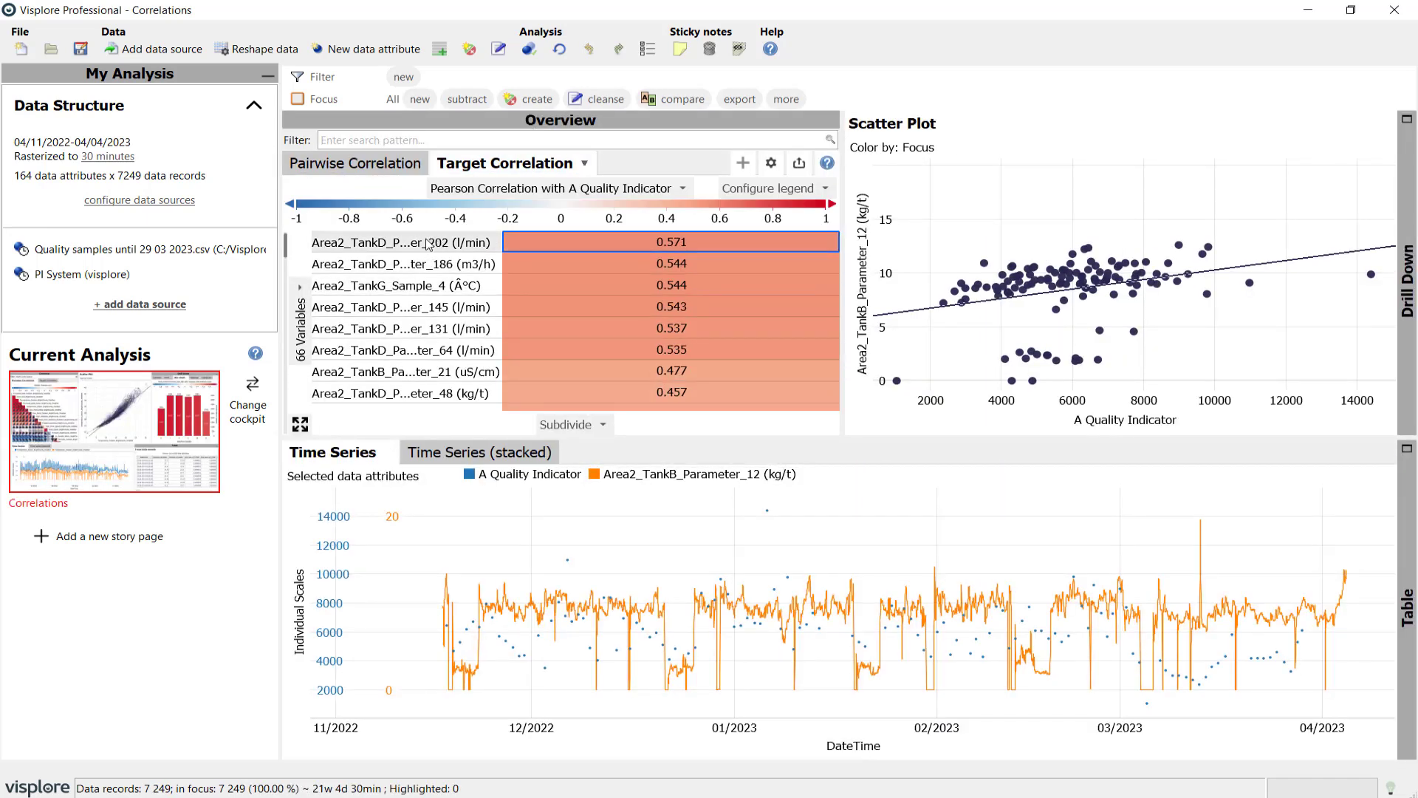
click(429, 245)
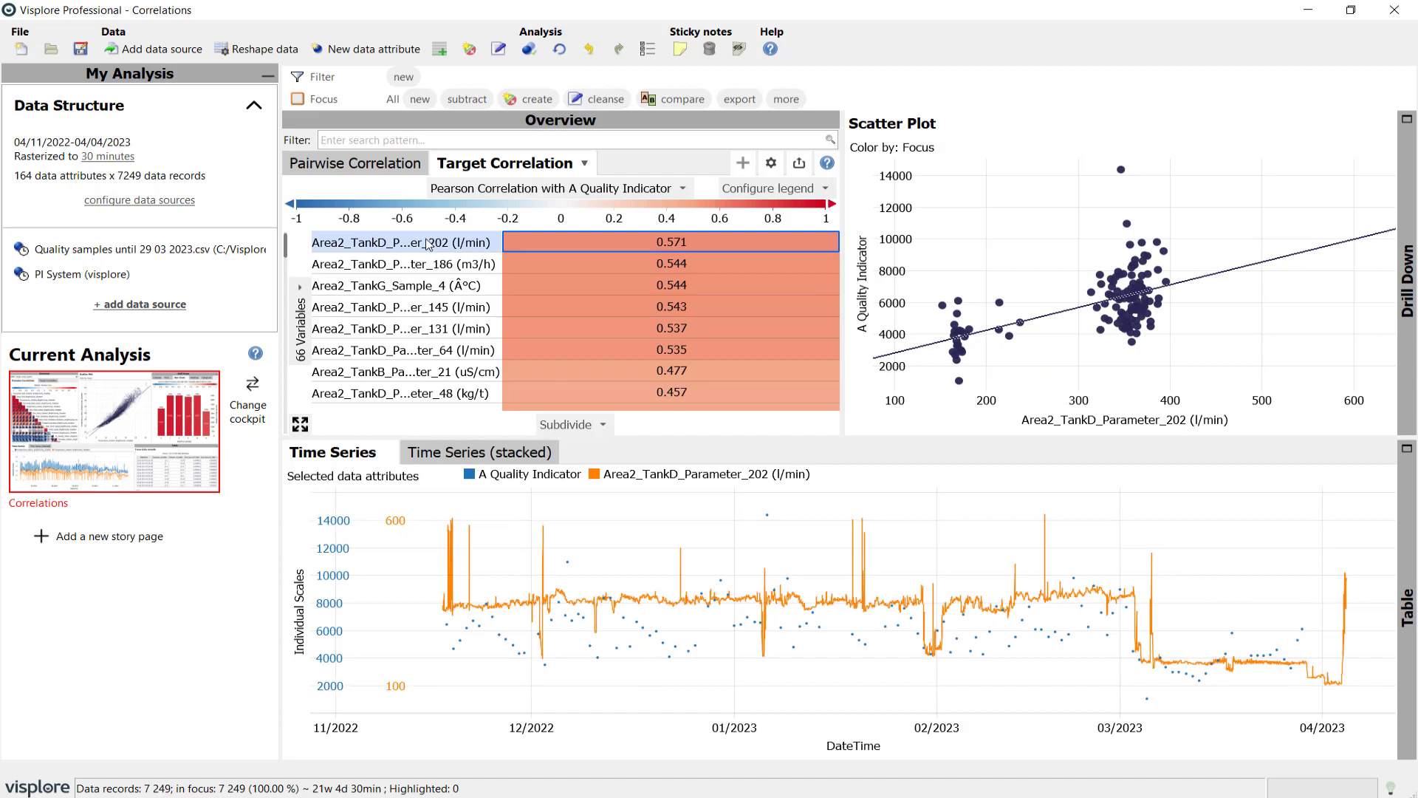
click(427, 258)
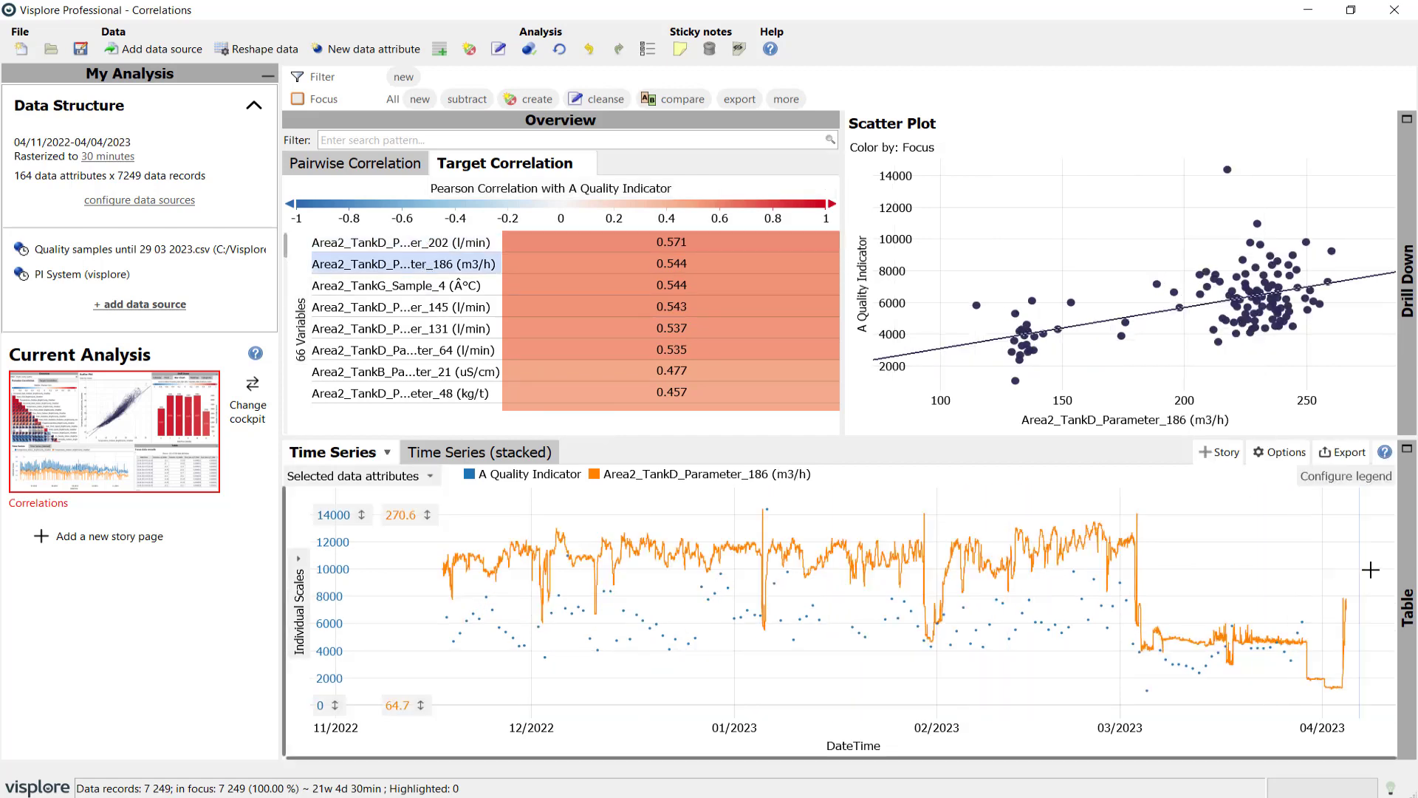
click(1365, 702)
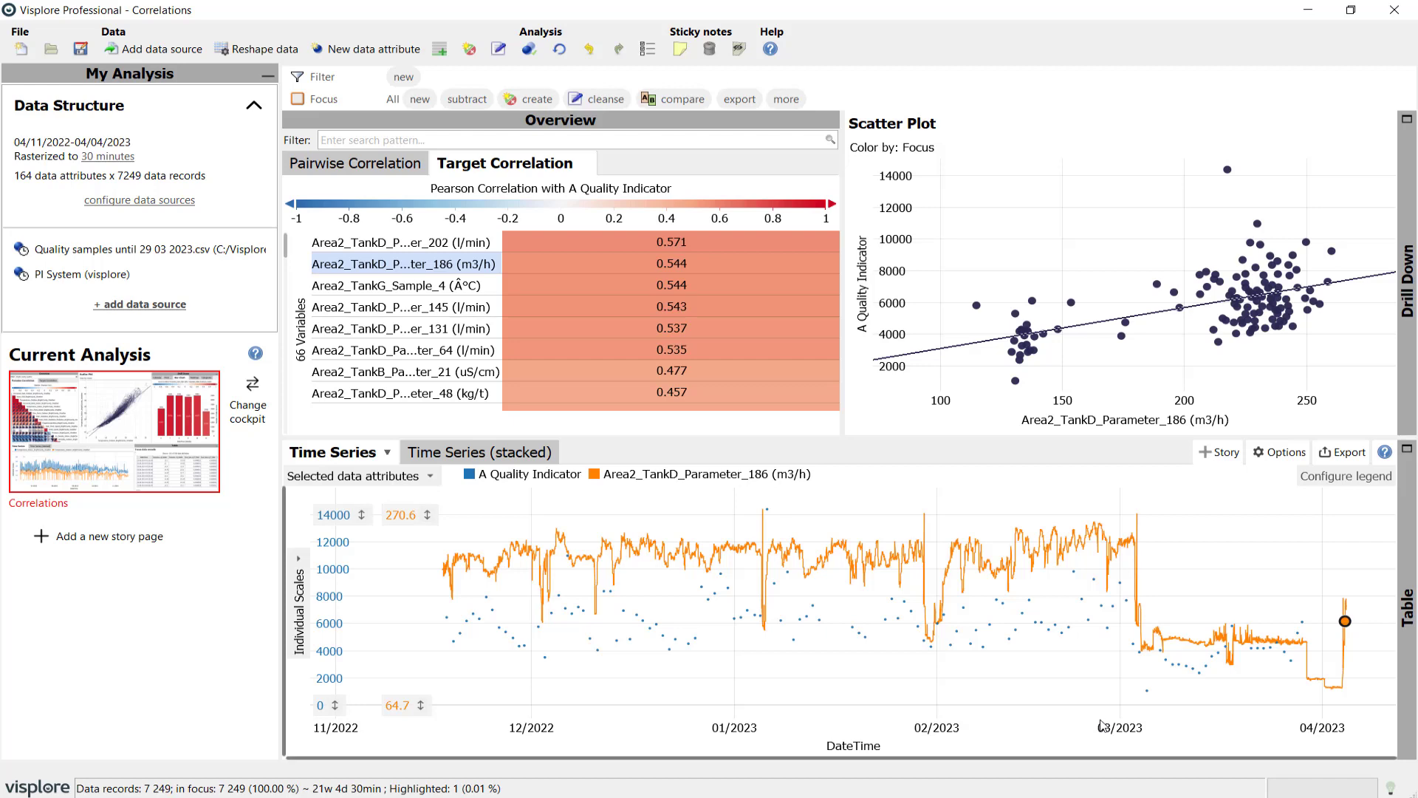
Start adding another data source through the ODBC access mask erp_orders_postgresql.
click(147, 53)
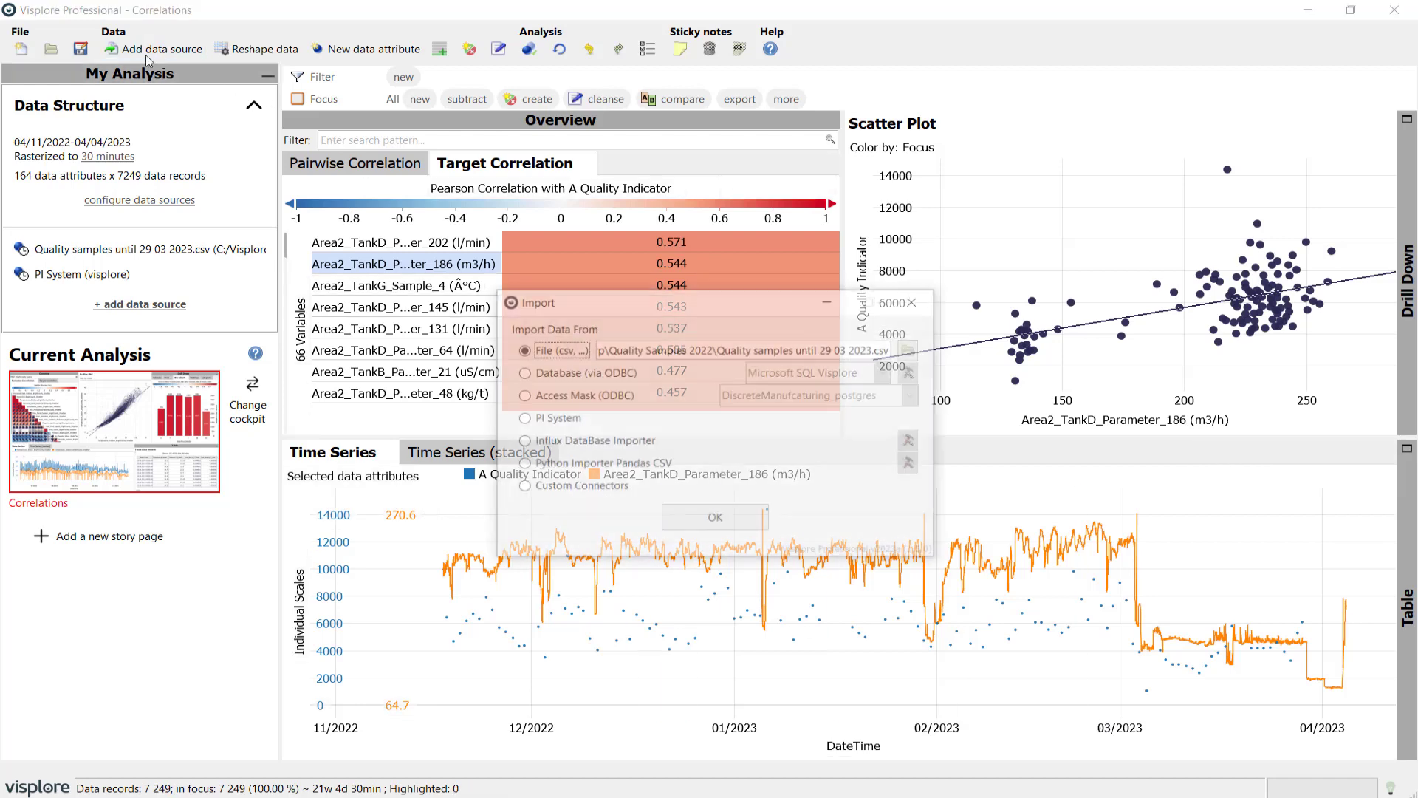
click(522, 396)
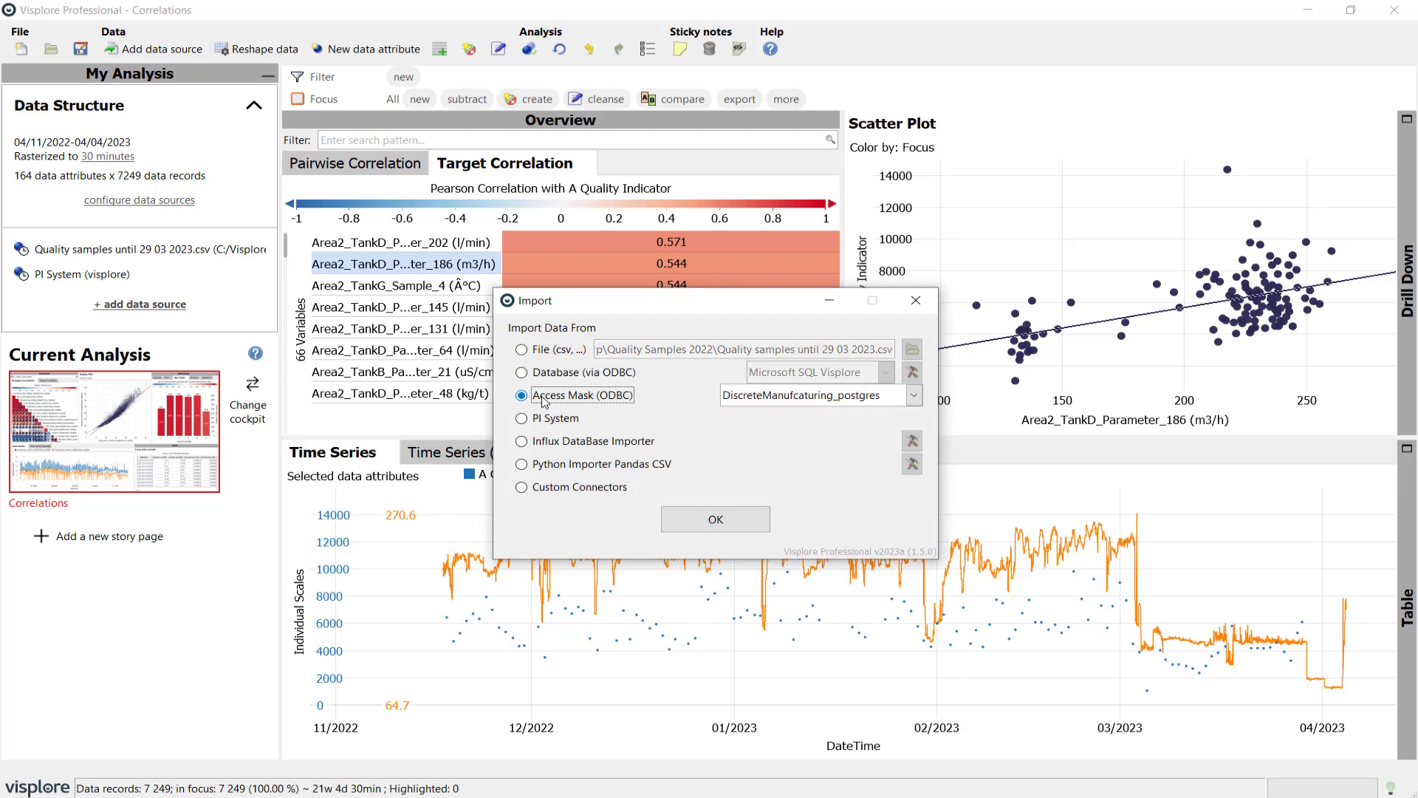
click(913, 395)
click(826, 495)
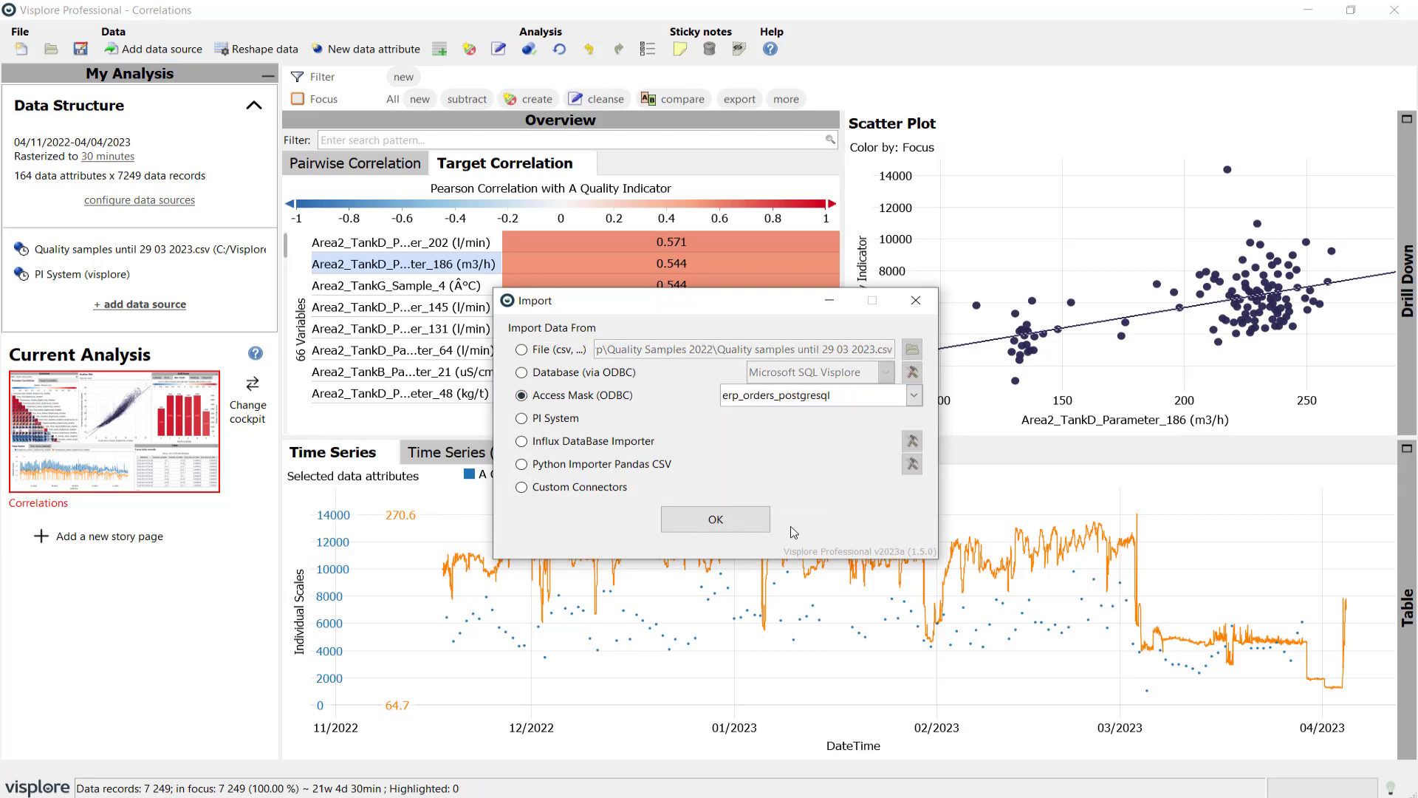
click(728, 527)
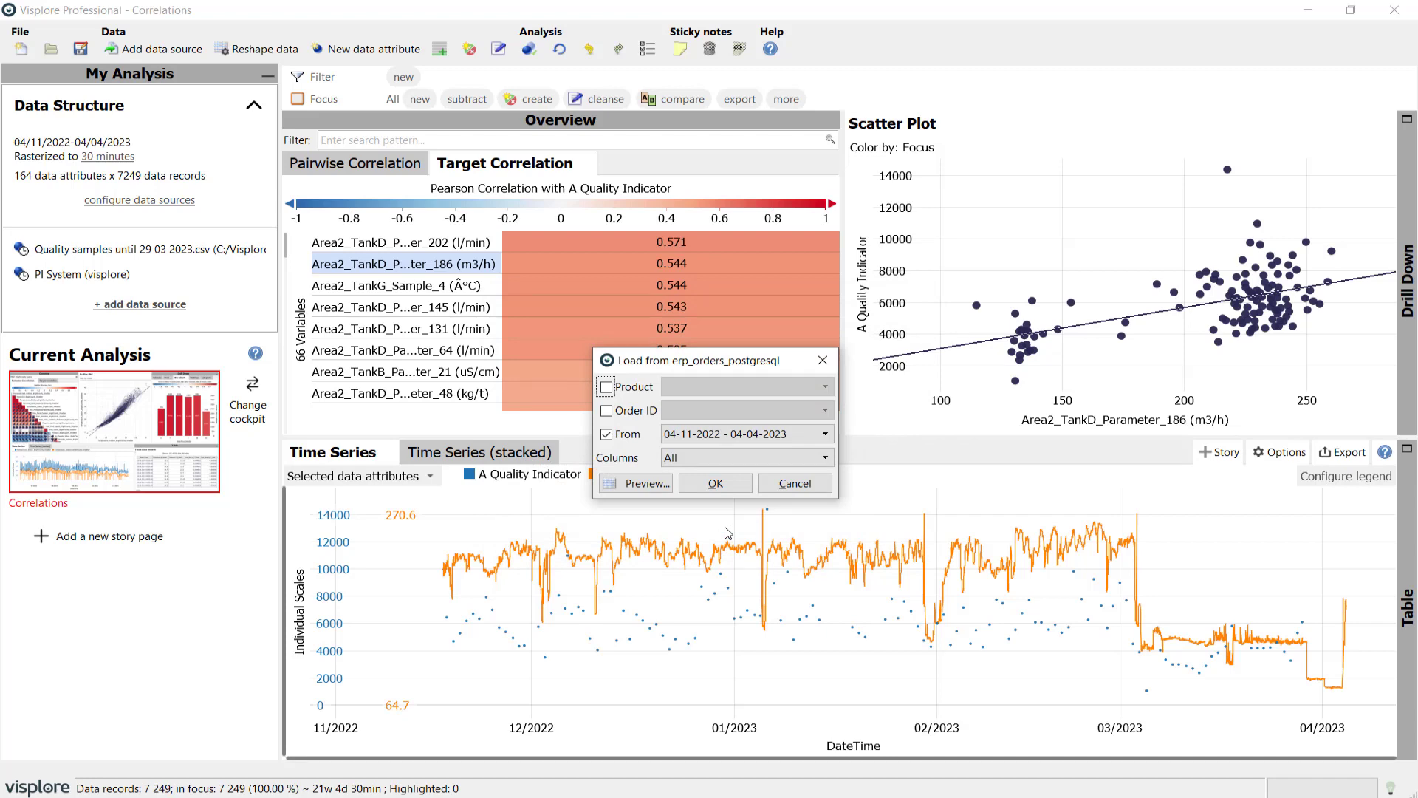
Preview the ERP order records and load them with From as the time axis, accepting the data source configuration.
click(635, 483)
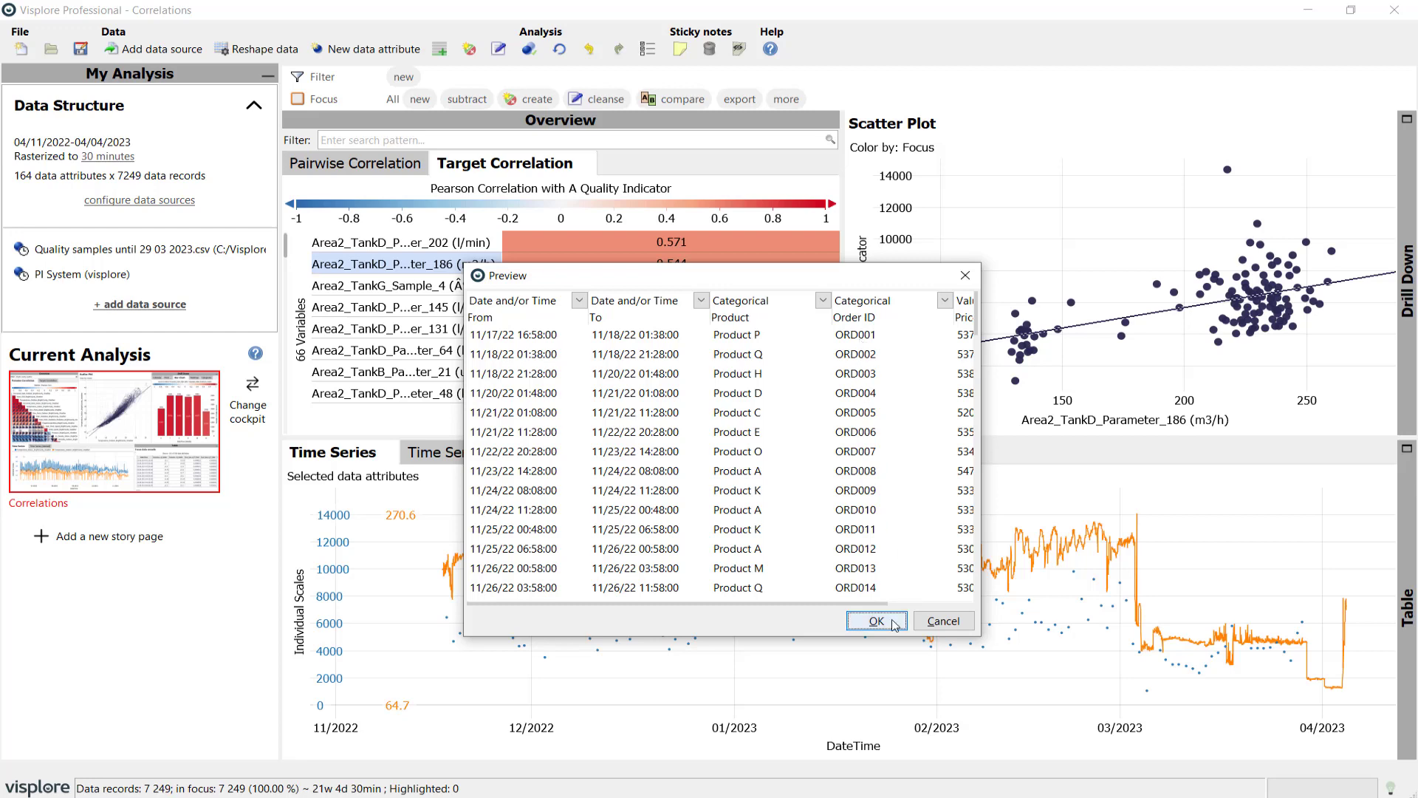
click(861, 622)
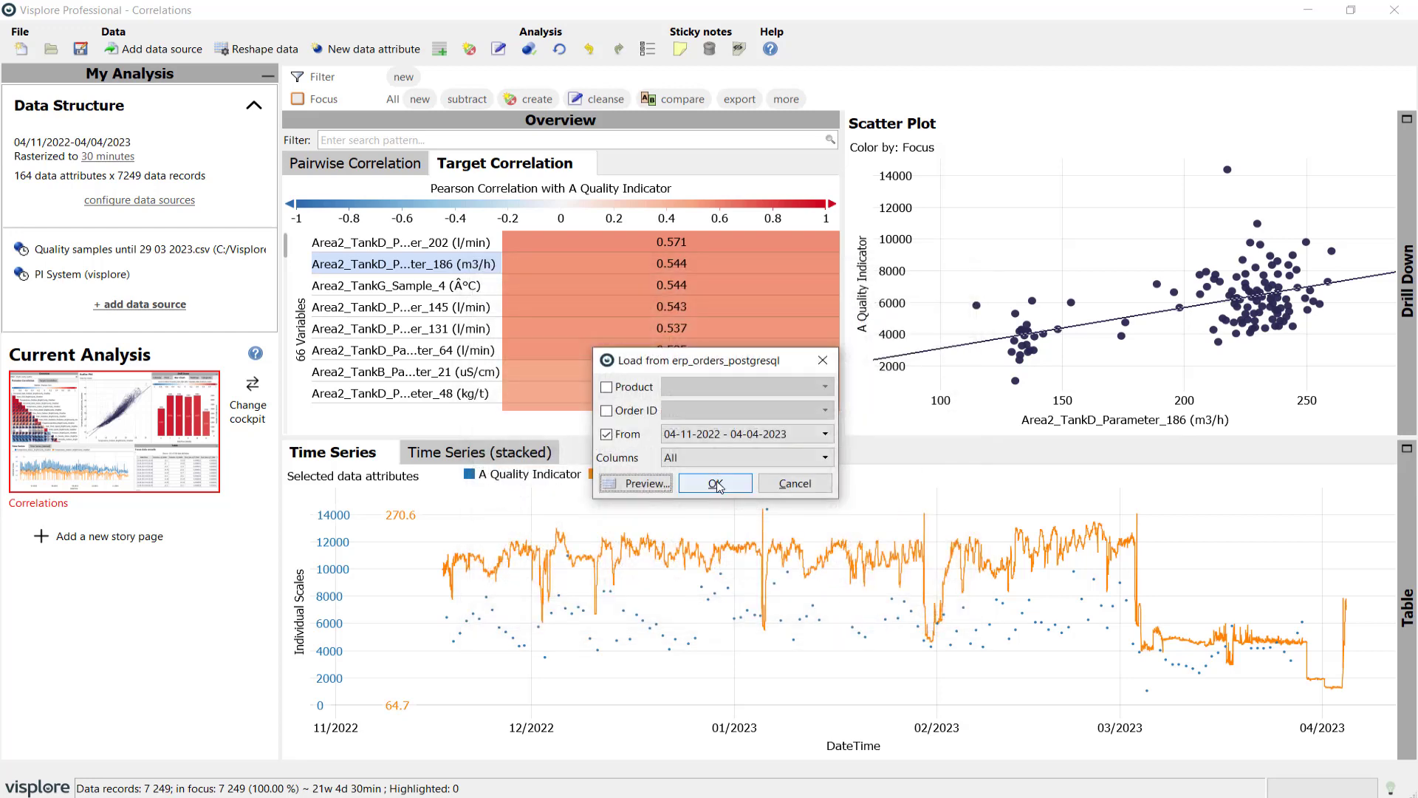
click(716, 483)
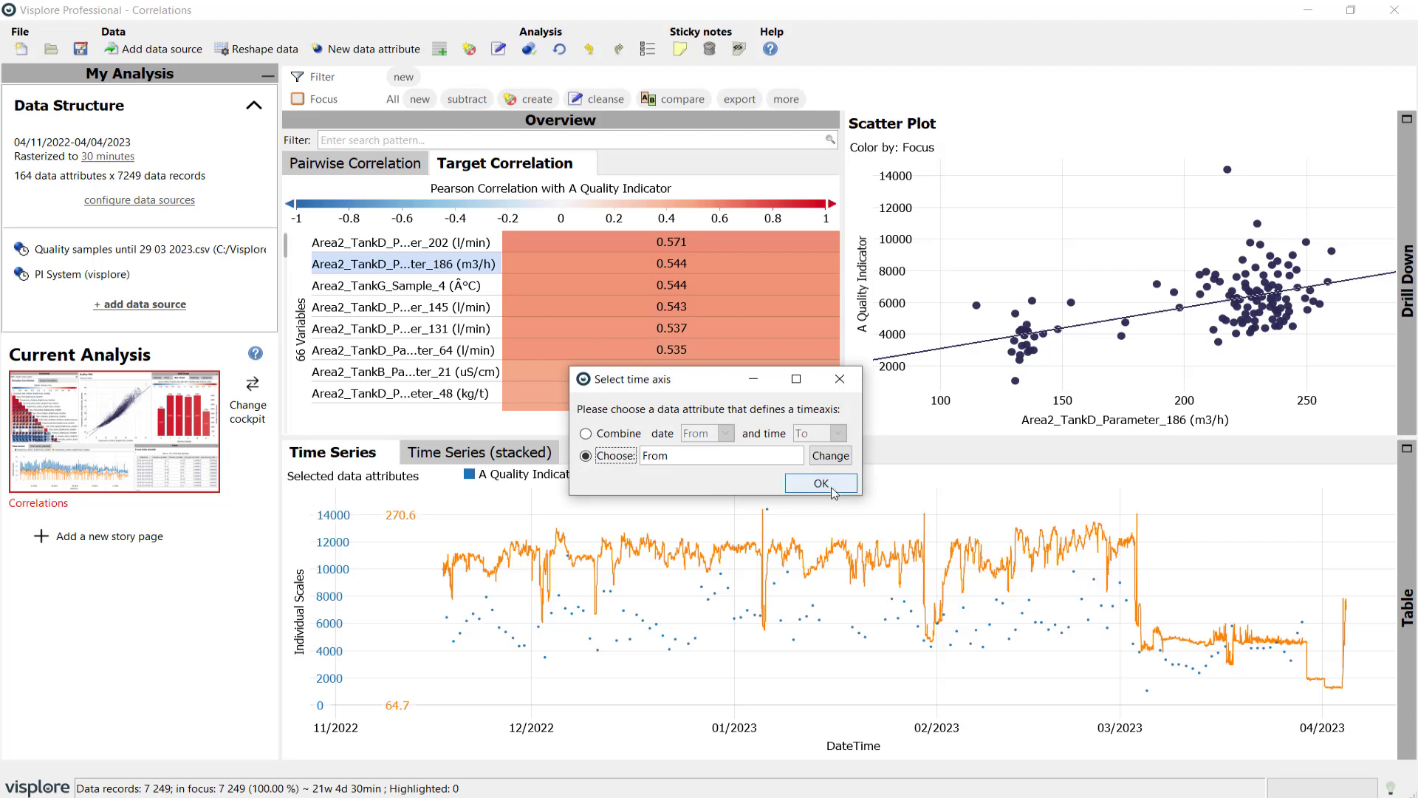
click(821, 483)
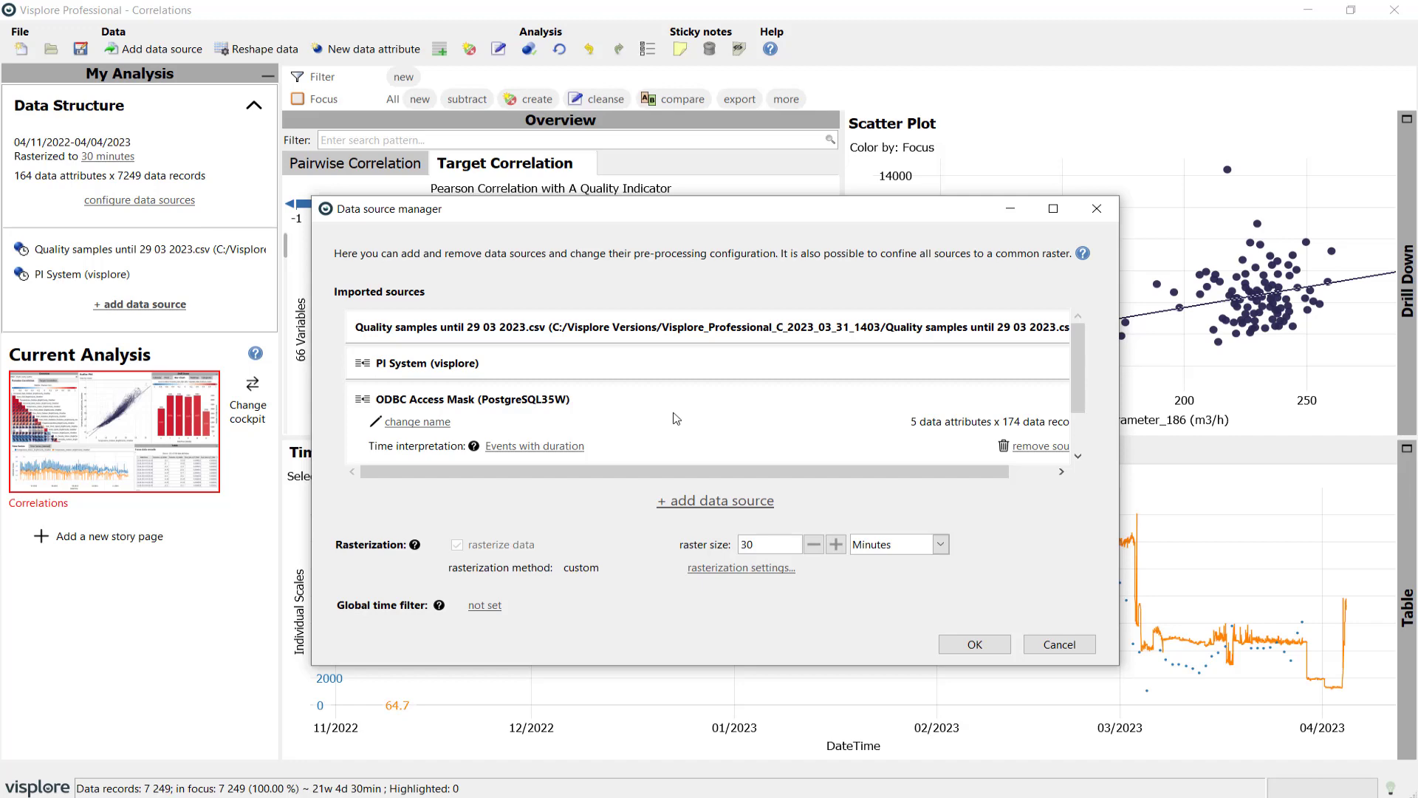
click(953, 648)
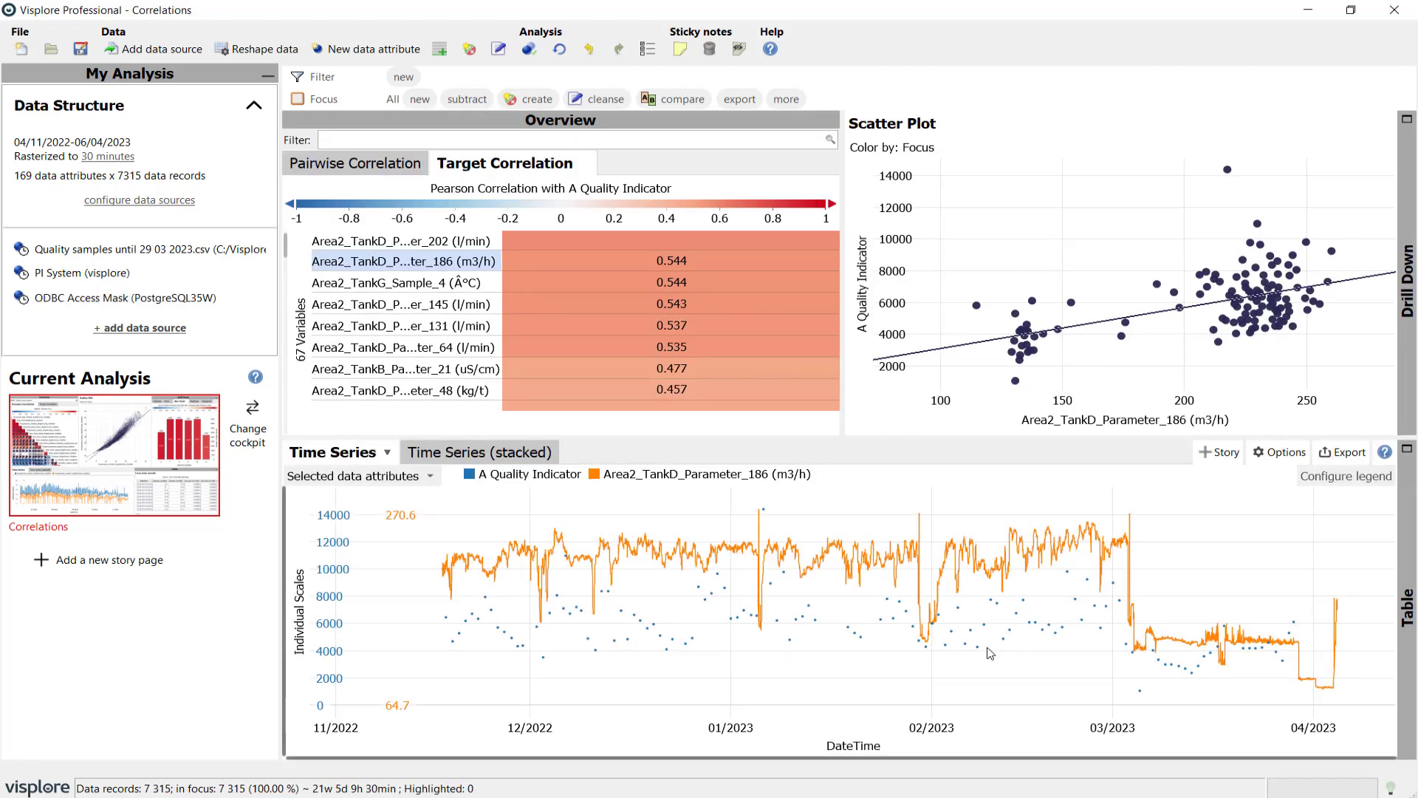
Color the time series by the categorical attribute Product.
click(431, 476)
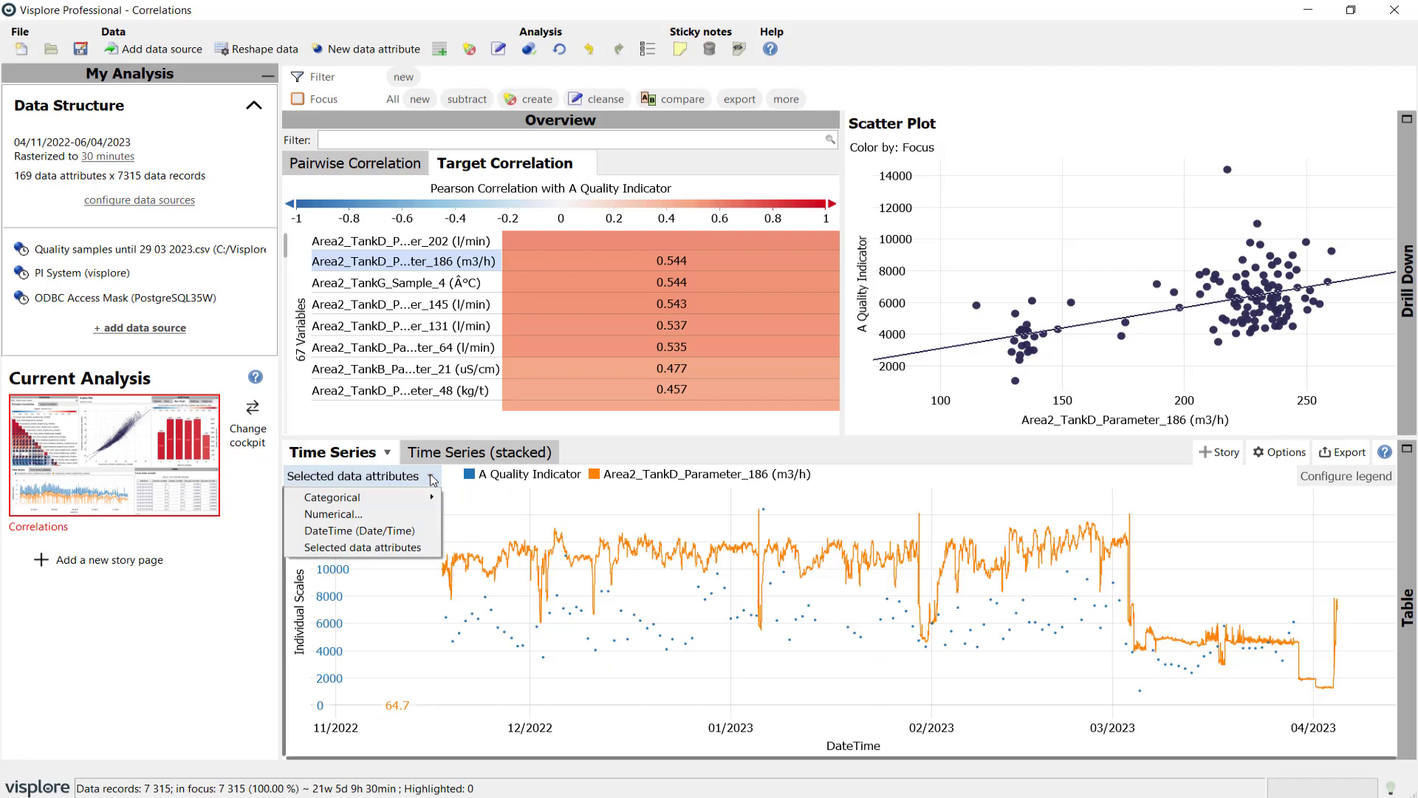
mouse_move(415, 501)
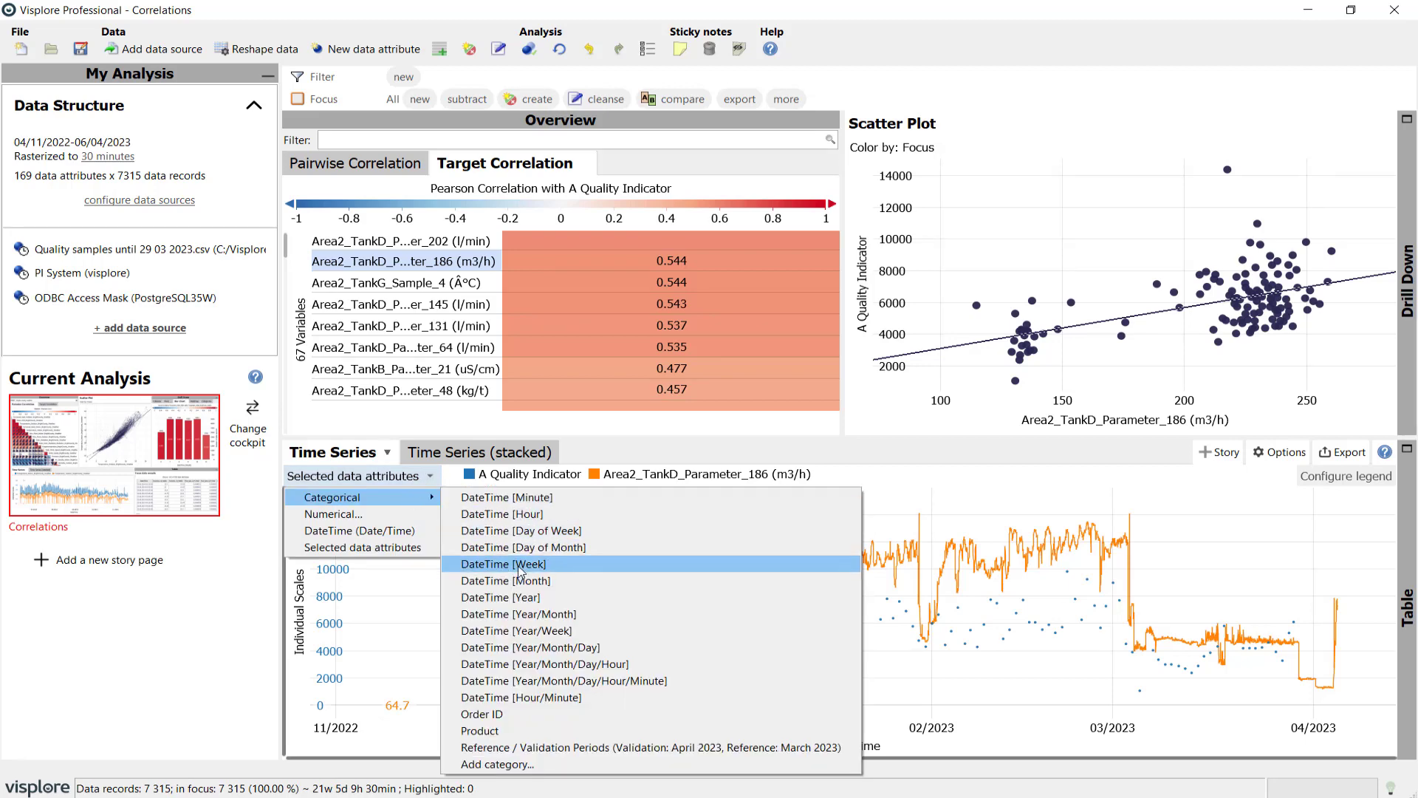
click(533, 731)
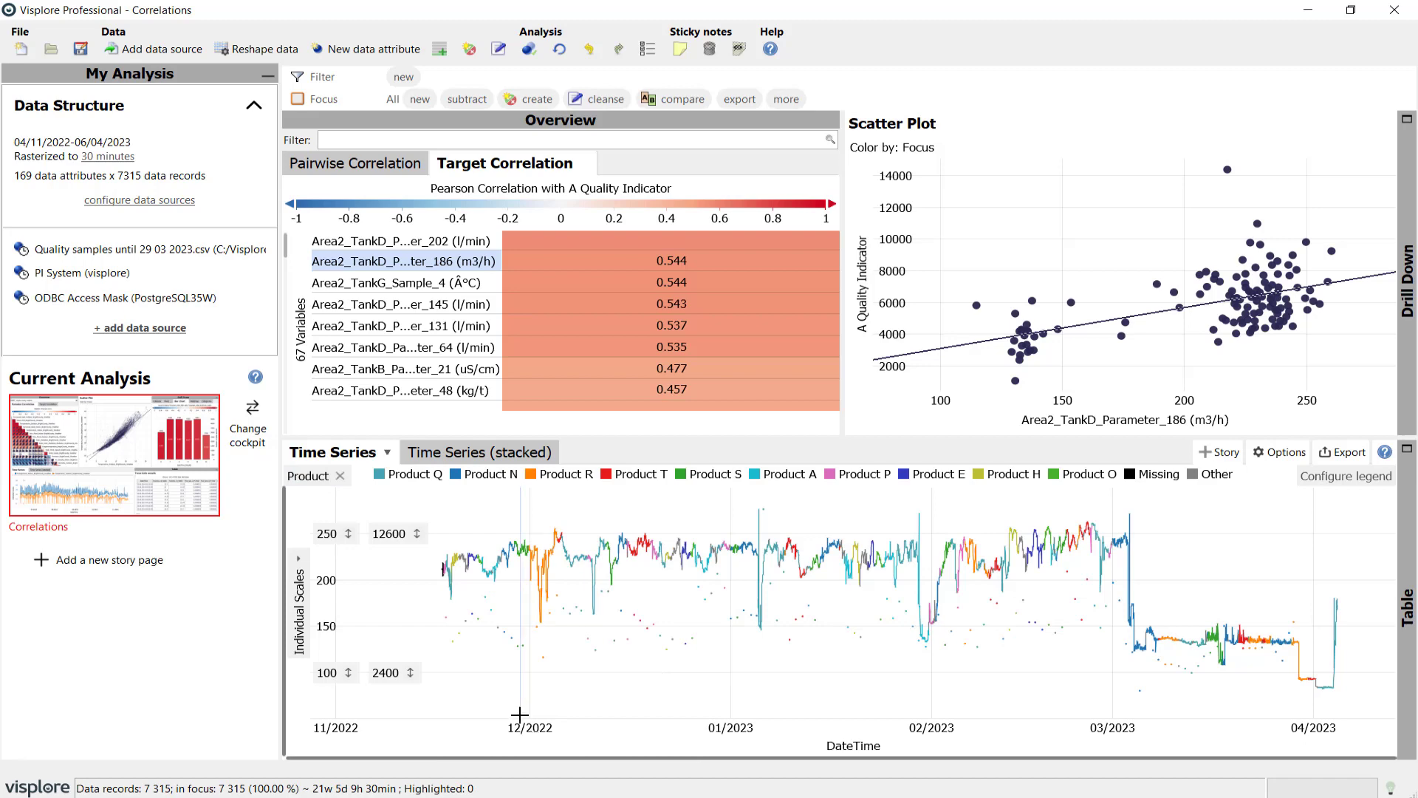
click(519, 714)
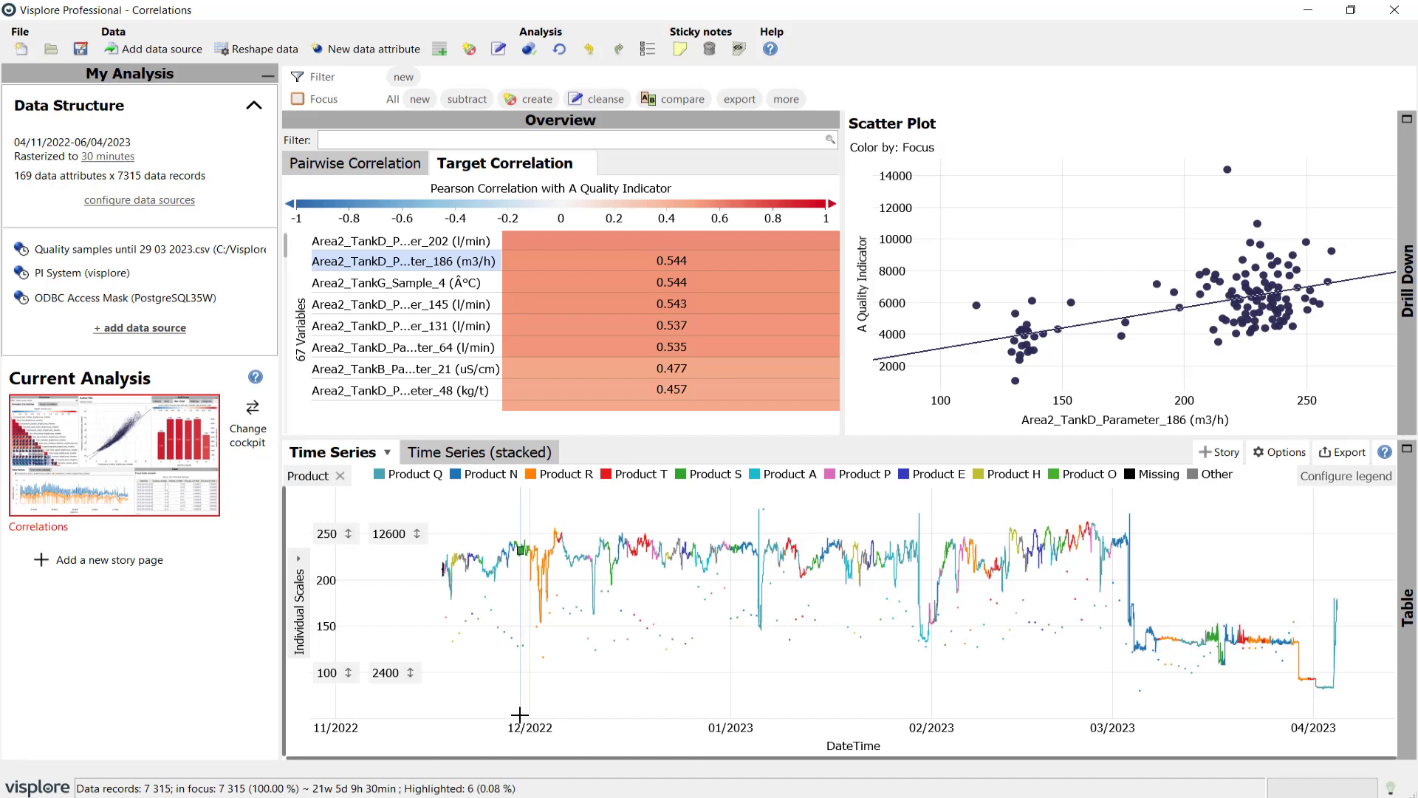
Filter the data records by the Product attribute to Product Q only.
click(404, 77)
click(425, 99)
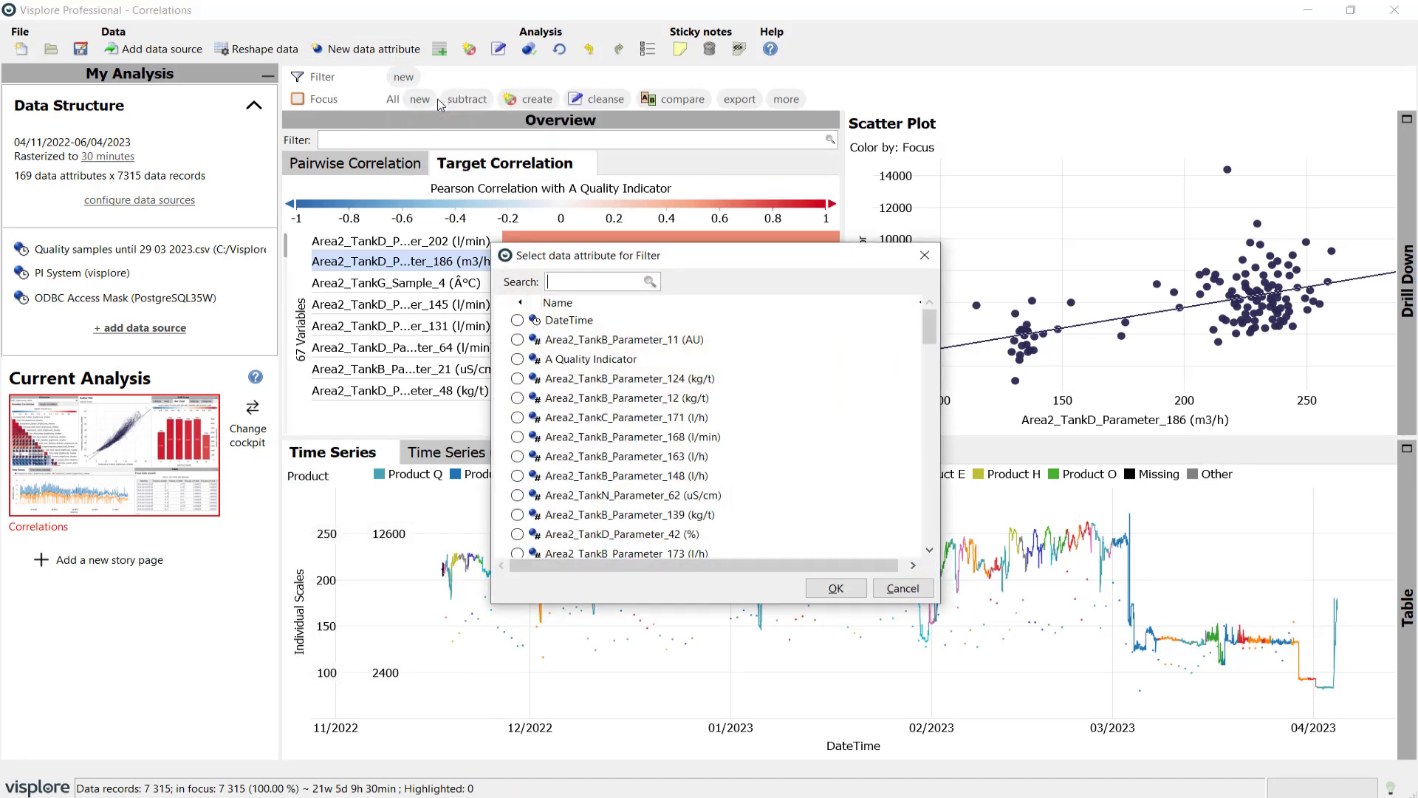
text(pro)
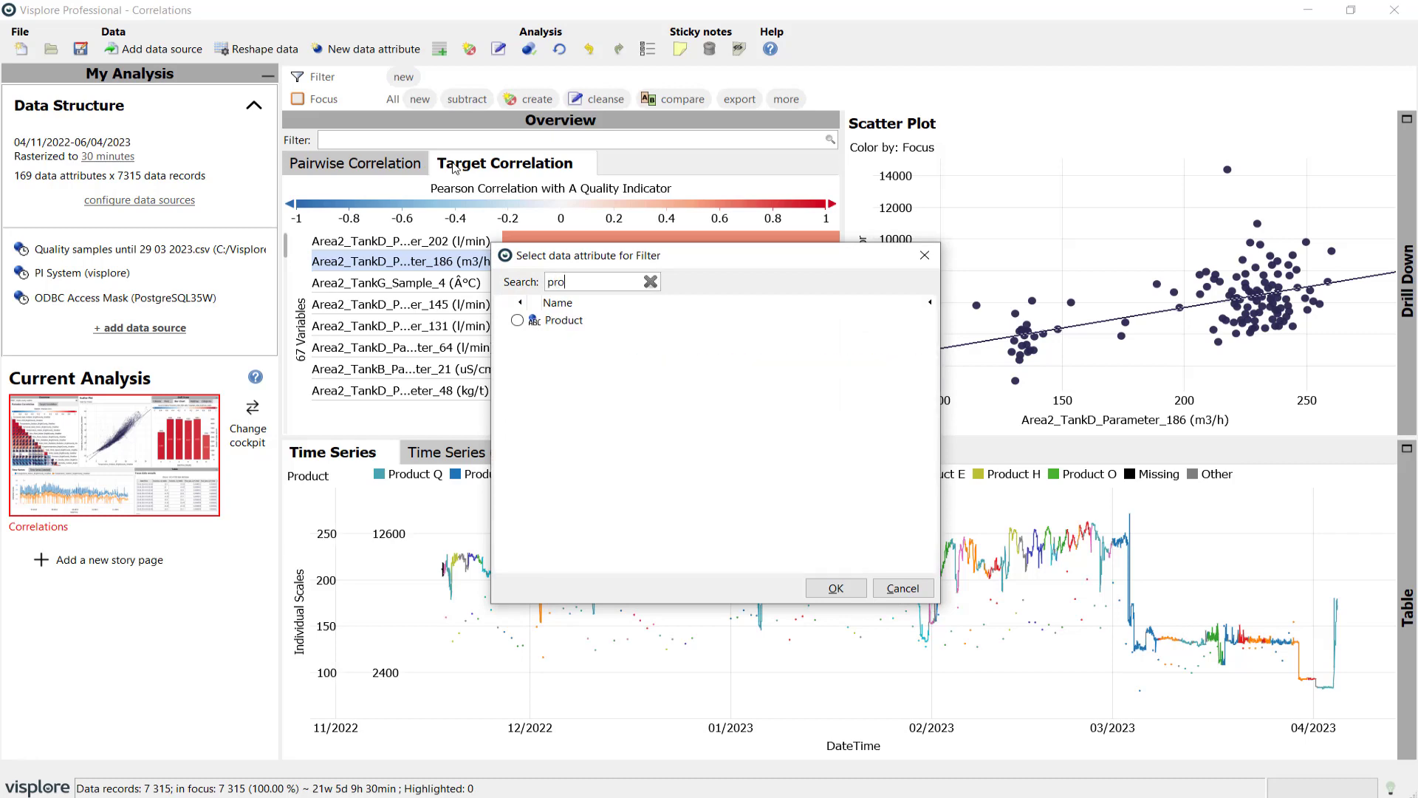
click(517, 320)
click(844, 587)
click(661, 353)
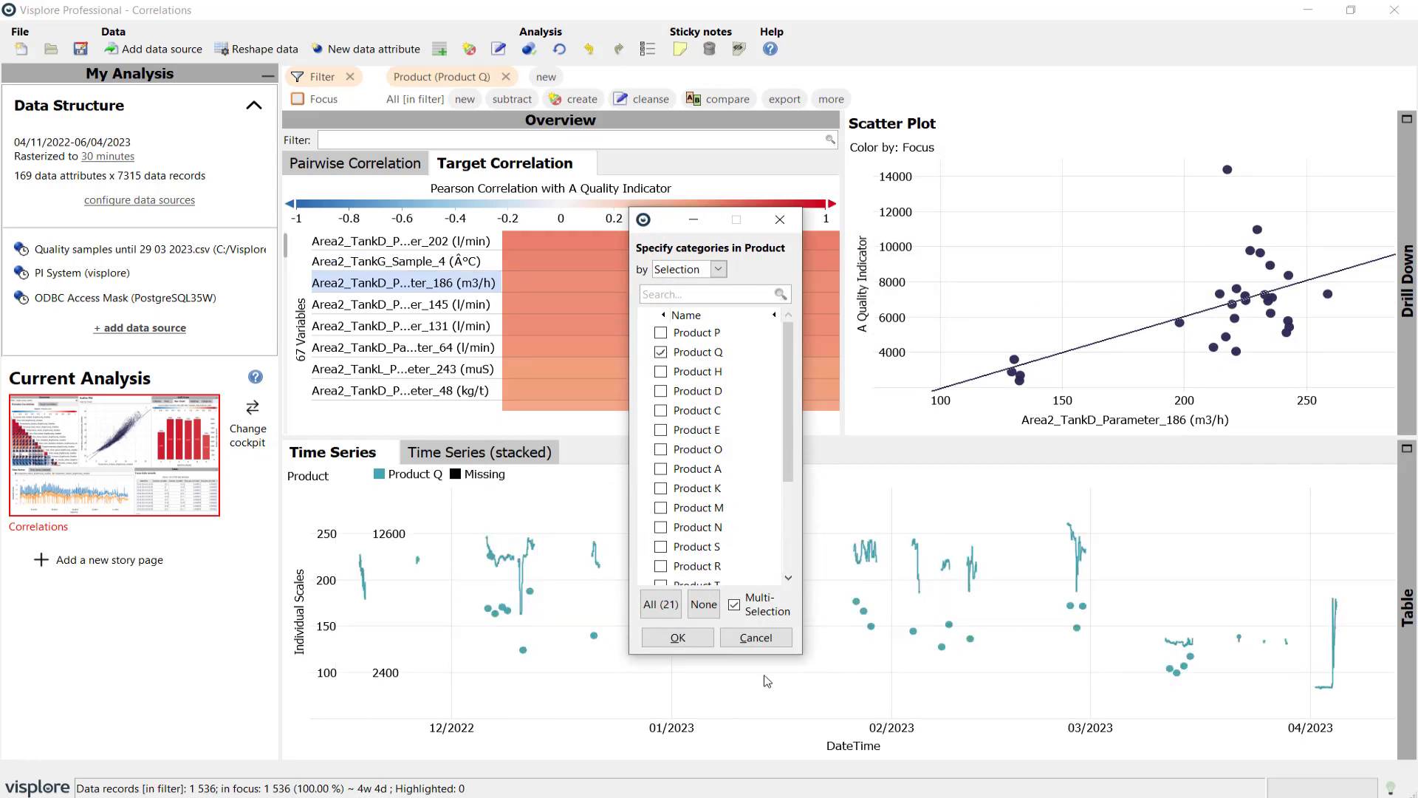
click(677, 638)
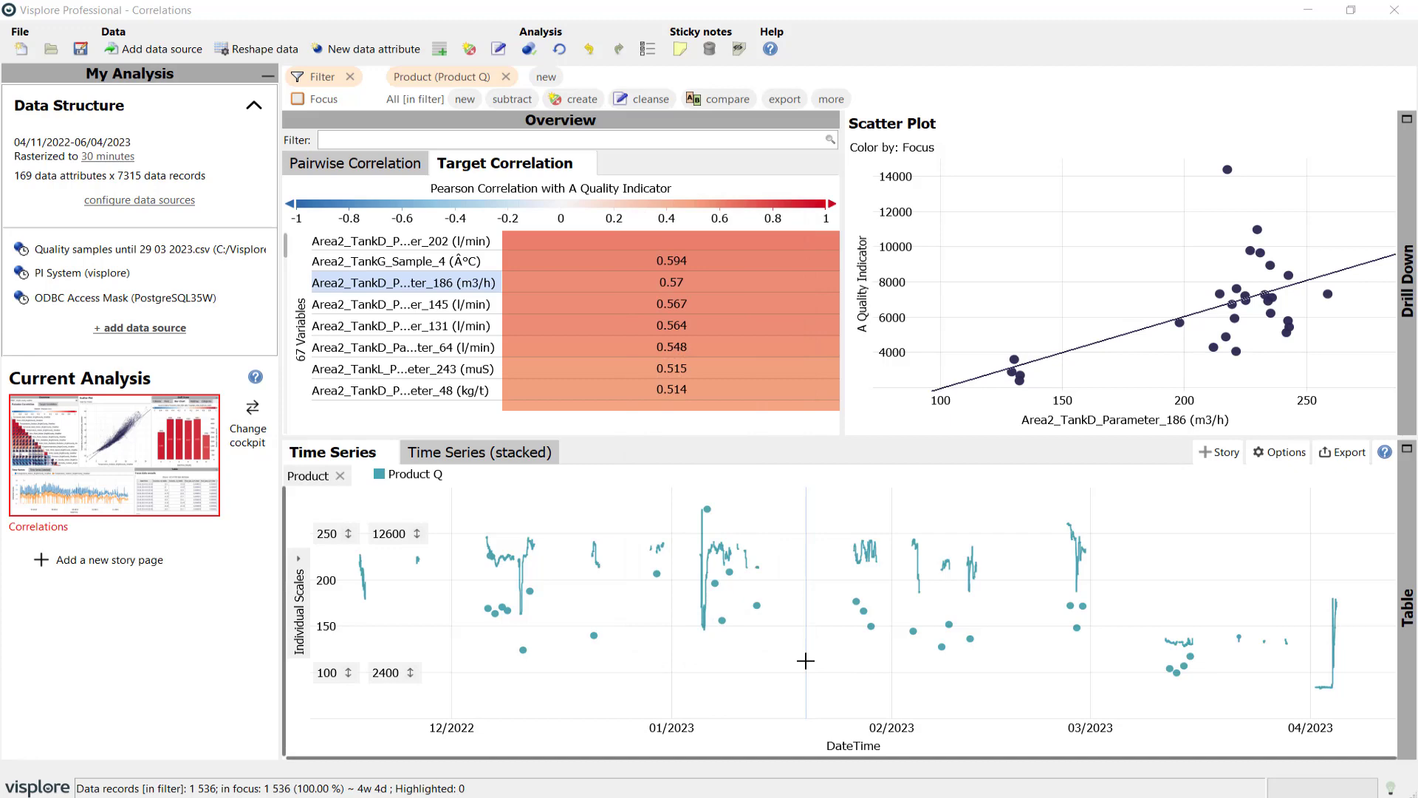
Change the analysis cockpit from Correlations to Trends and Distributions.
click(252, 435)
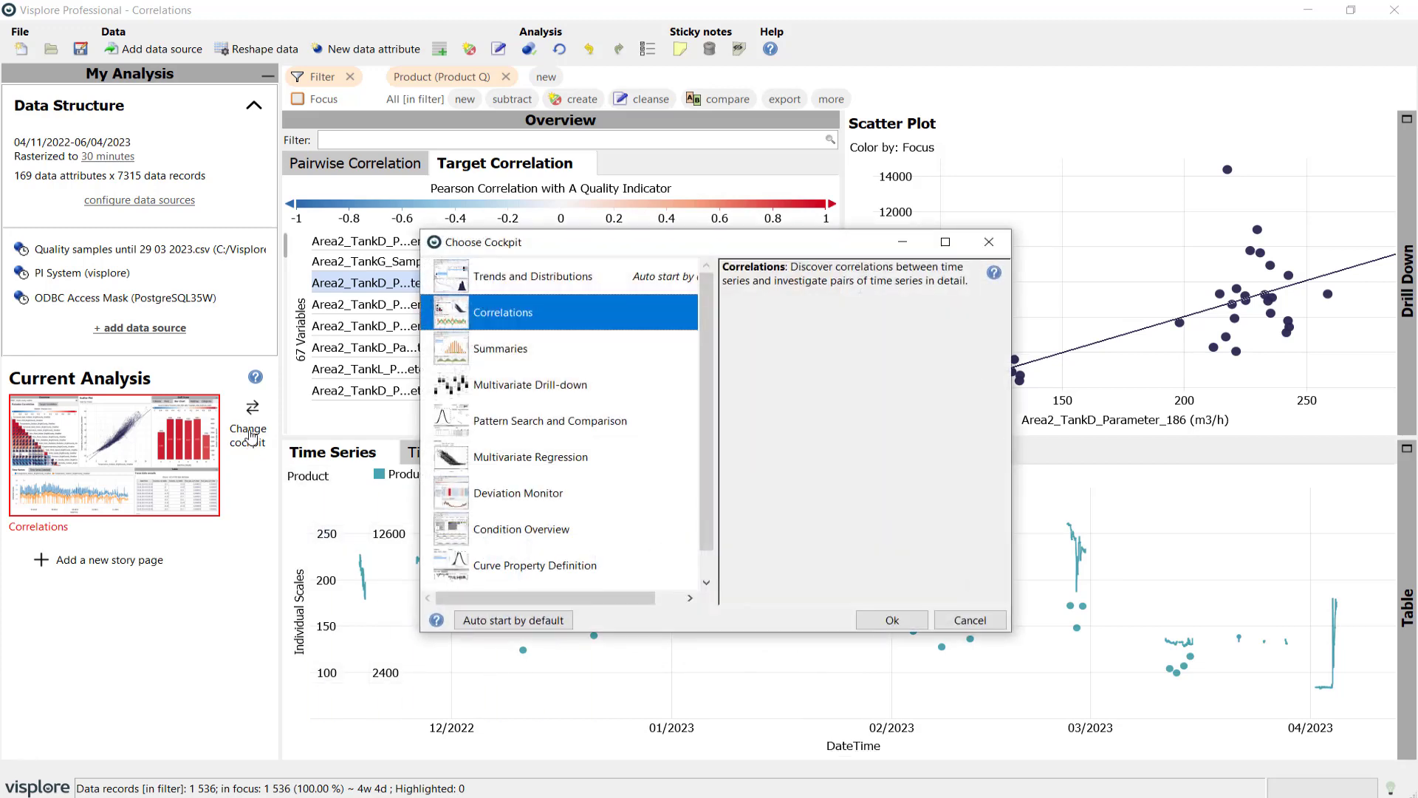
click(526, 288)
click(884, 617)
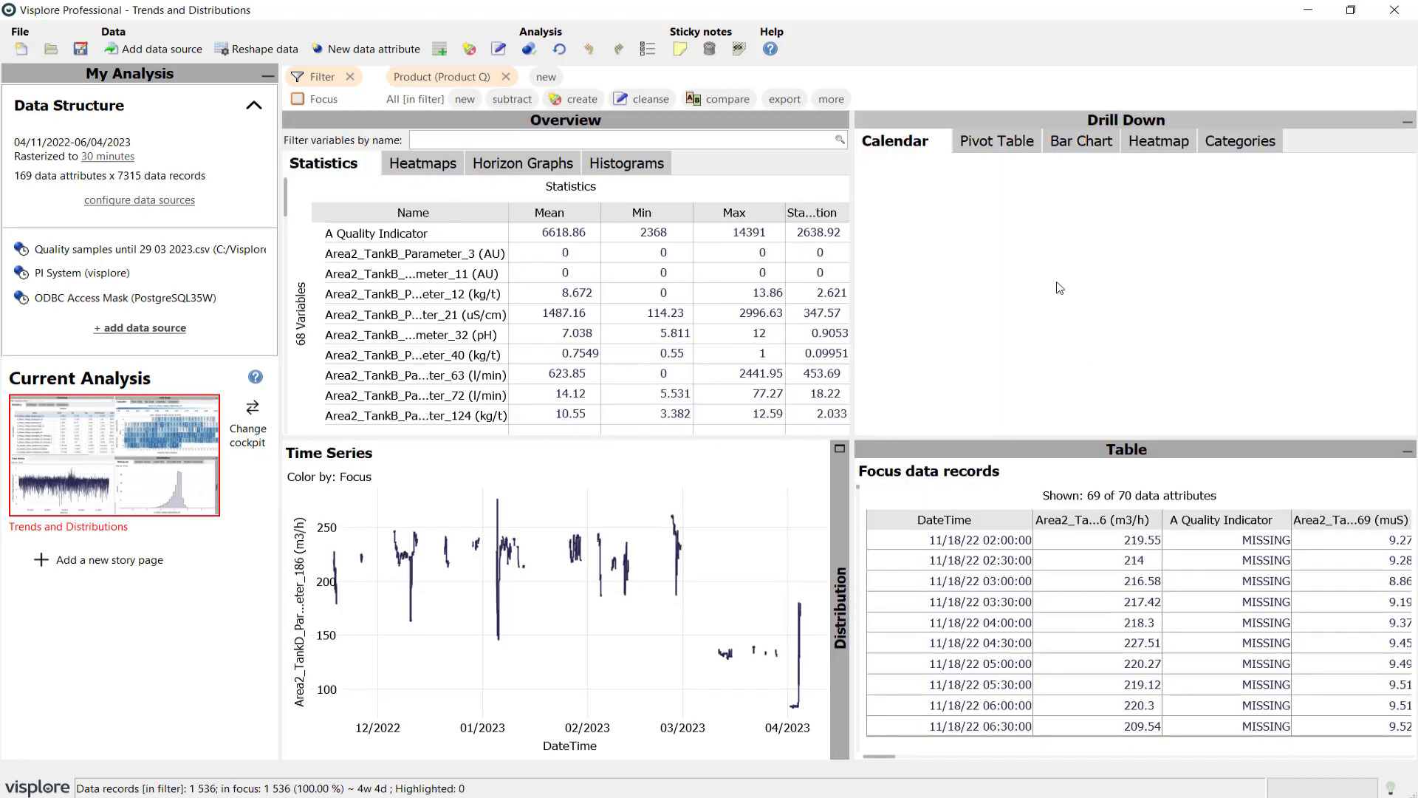
Show a pivot table of A Quality Indicator grouped by Order ID, sorted by mean in descending order.
click(997, 143)
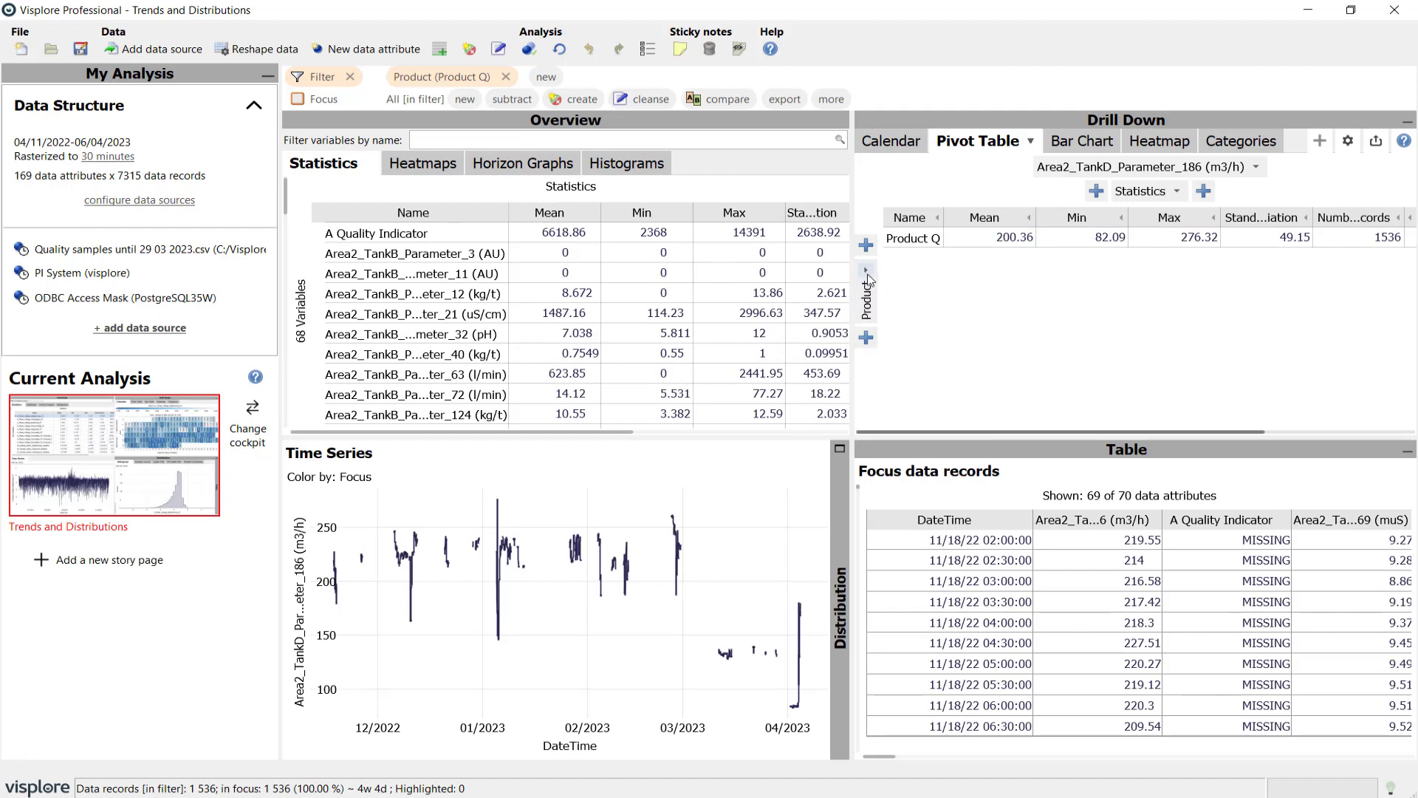
click(867, 276)
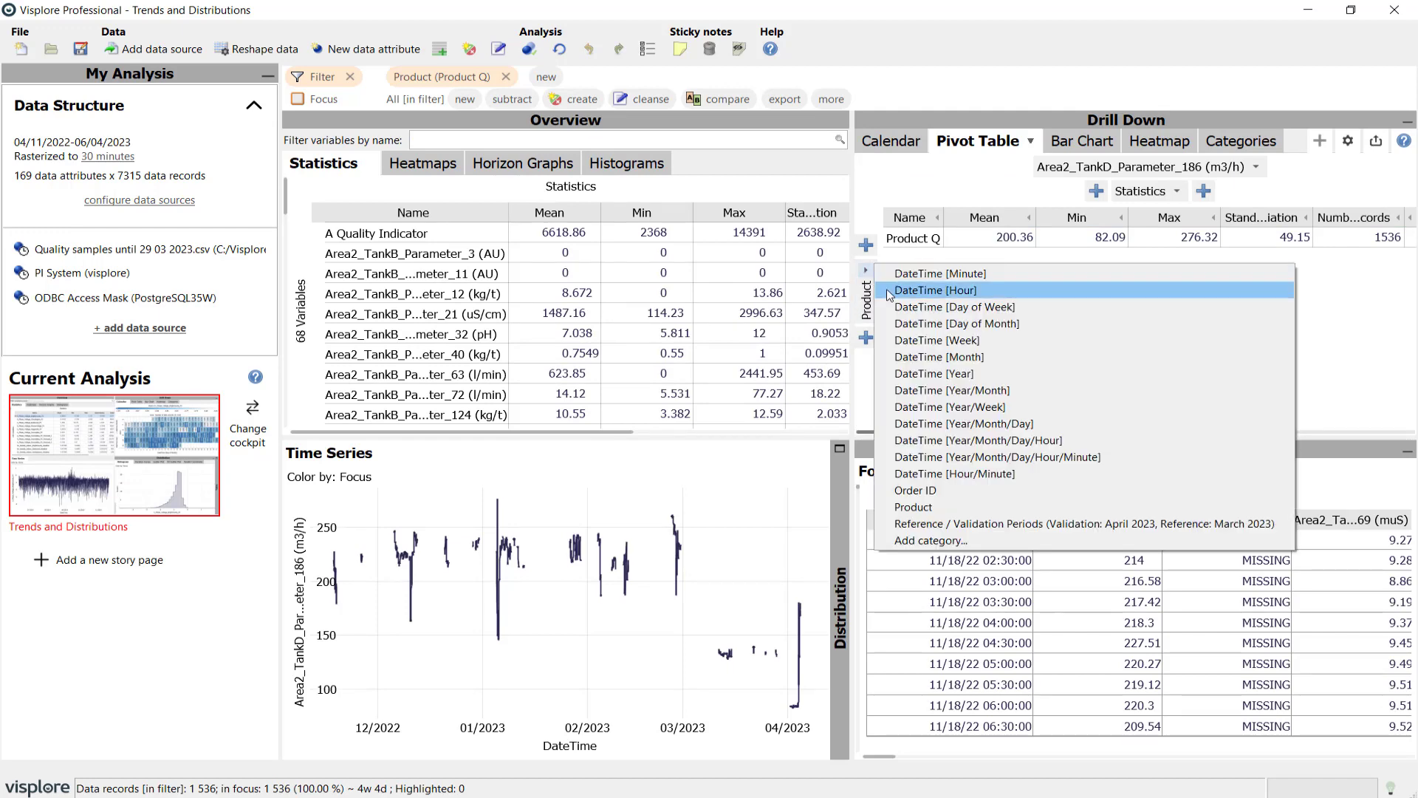
click(930, 488)
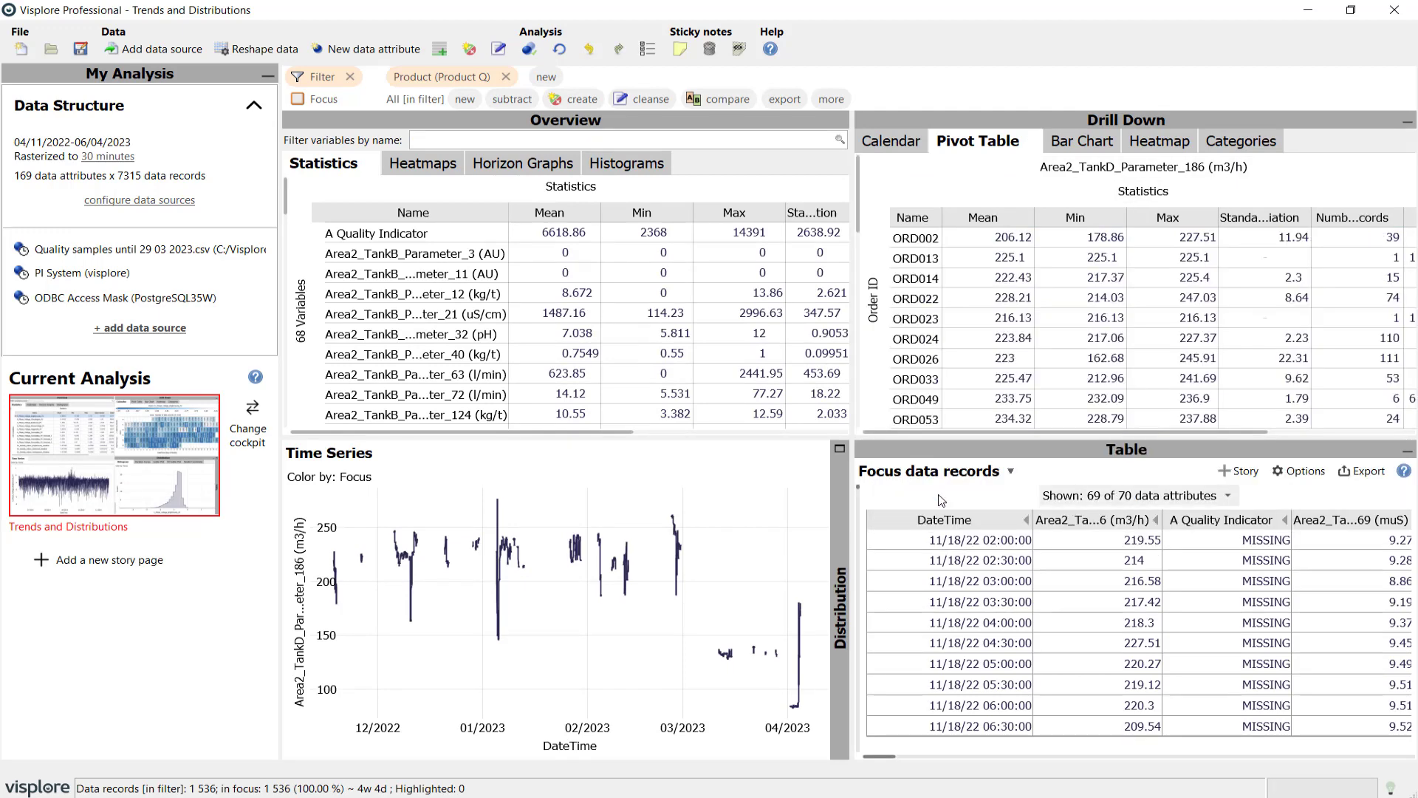
click(392, 241)
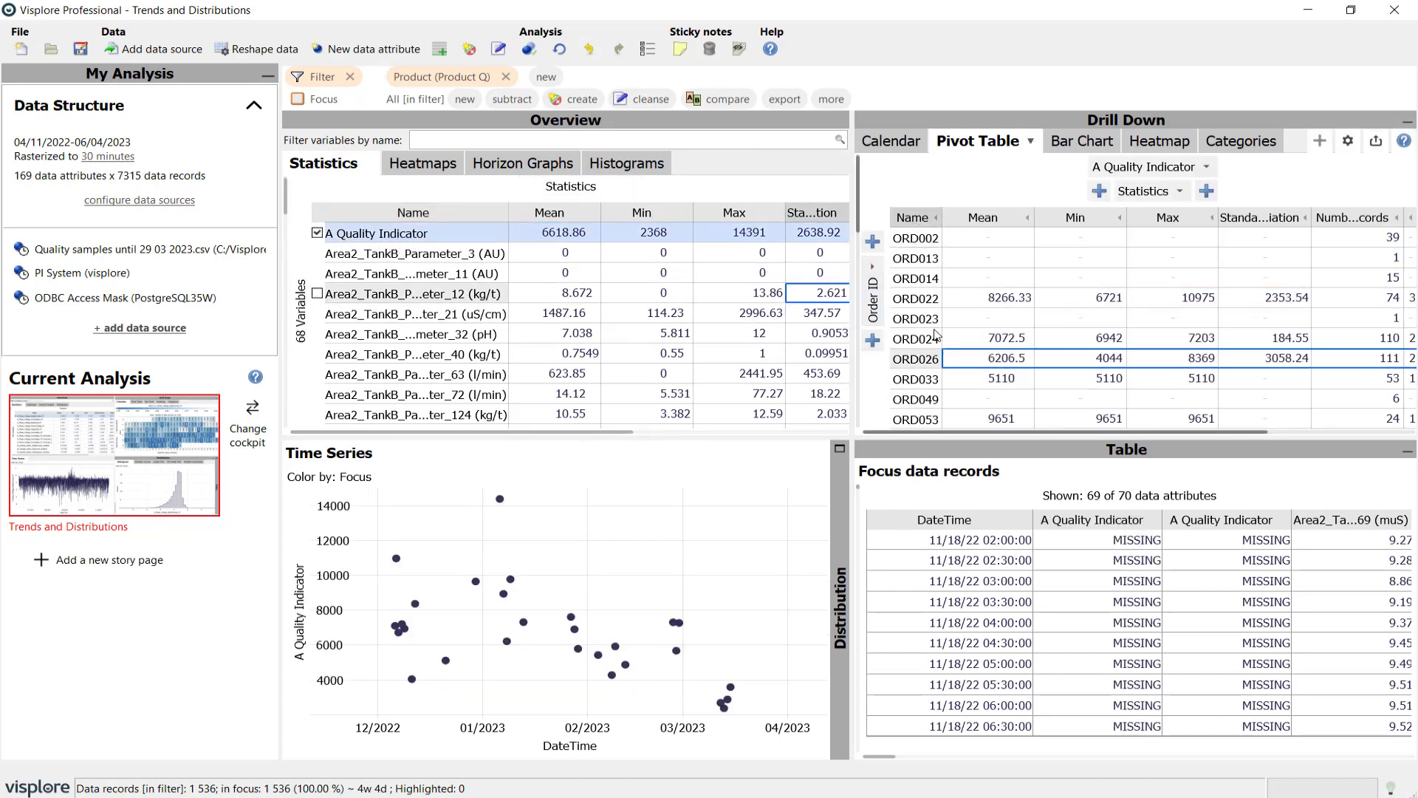
click(989, 216)
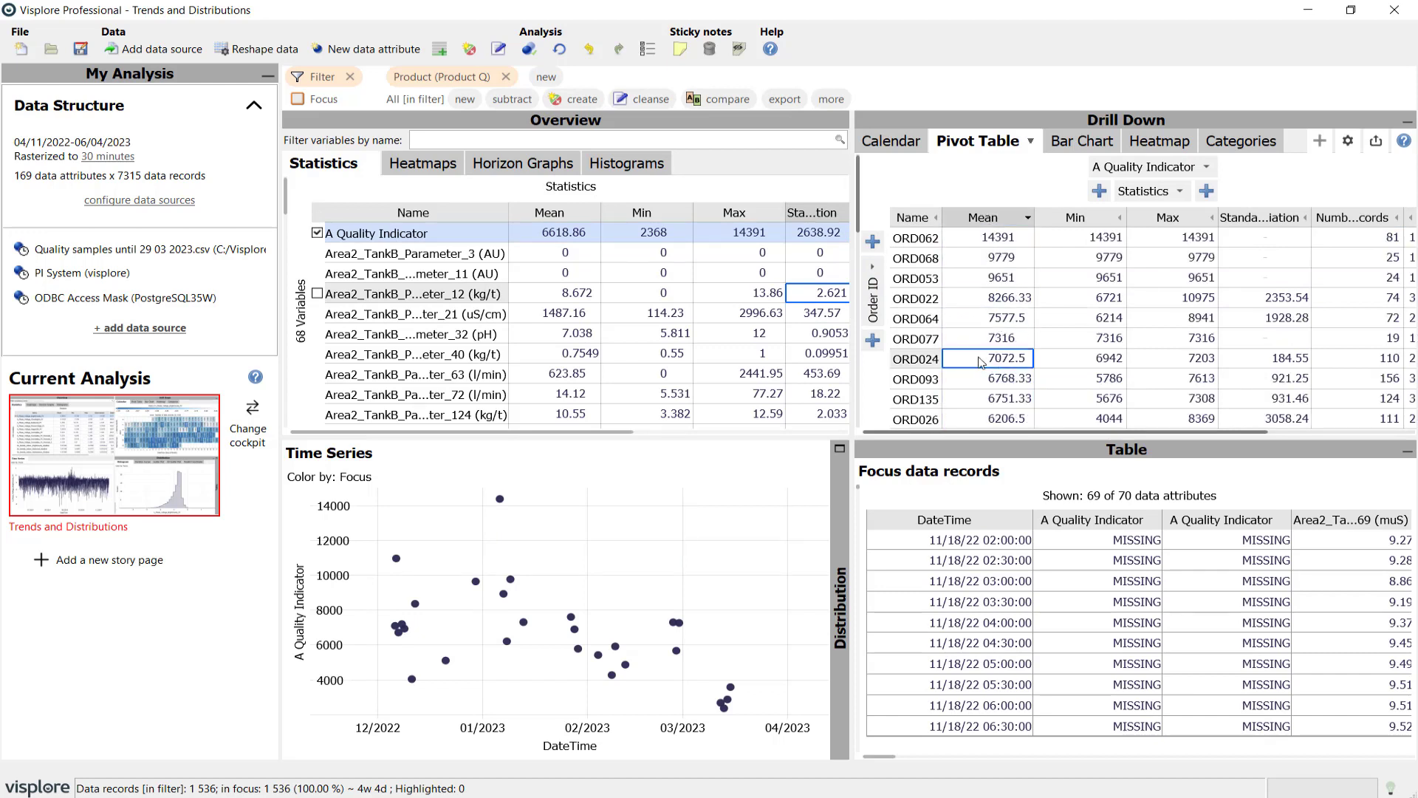
Collapse the data table and focus on the two highest-mean orders, ORD062 and ORD068, and the two lowest, ORD150 and ORD148.
double_click(1033, 453)
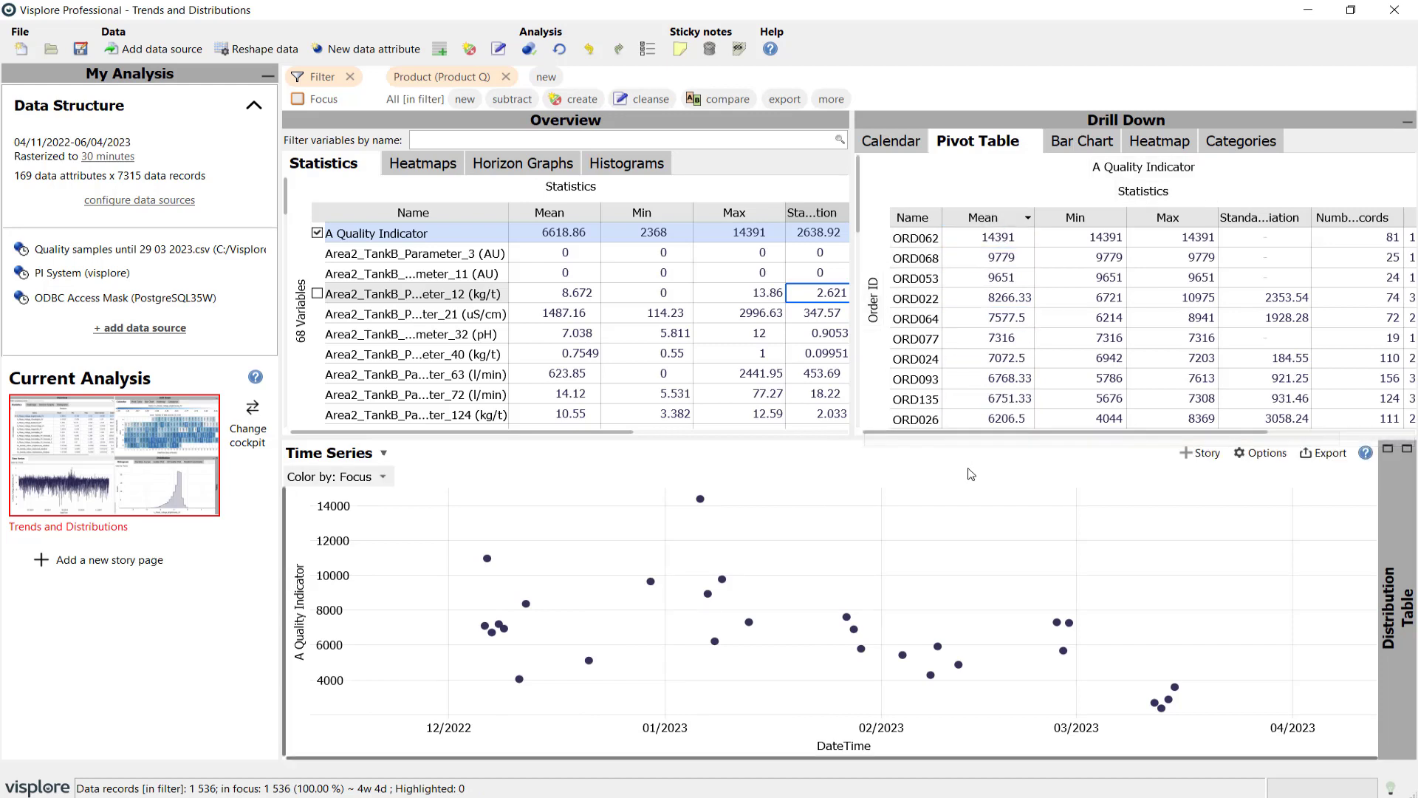
click(908, 238)
drag(909, 238, 923, 265)
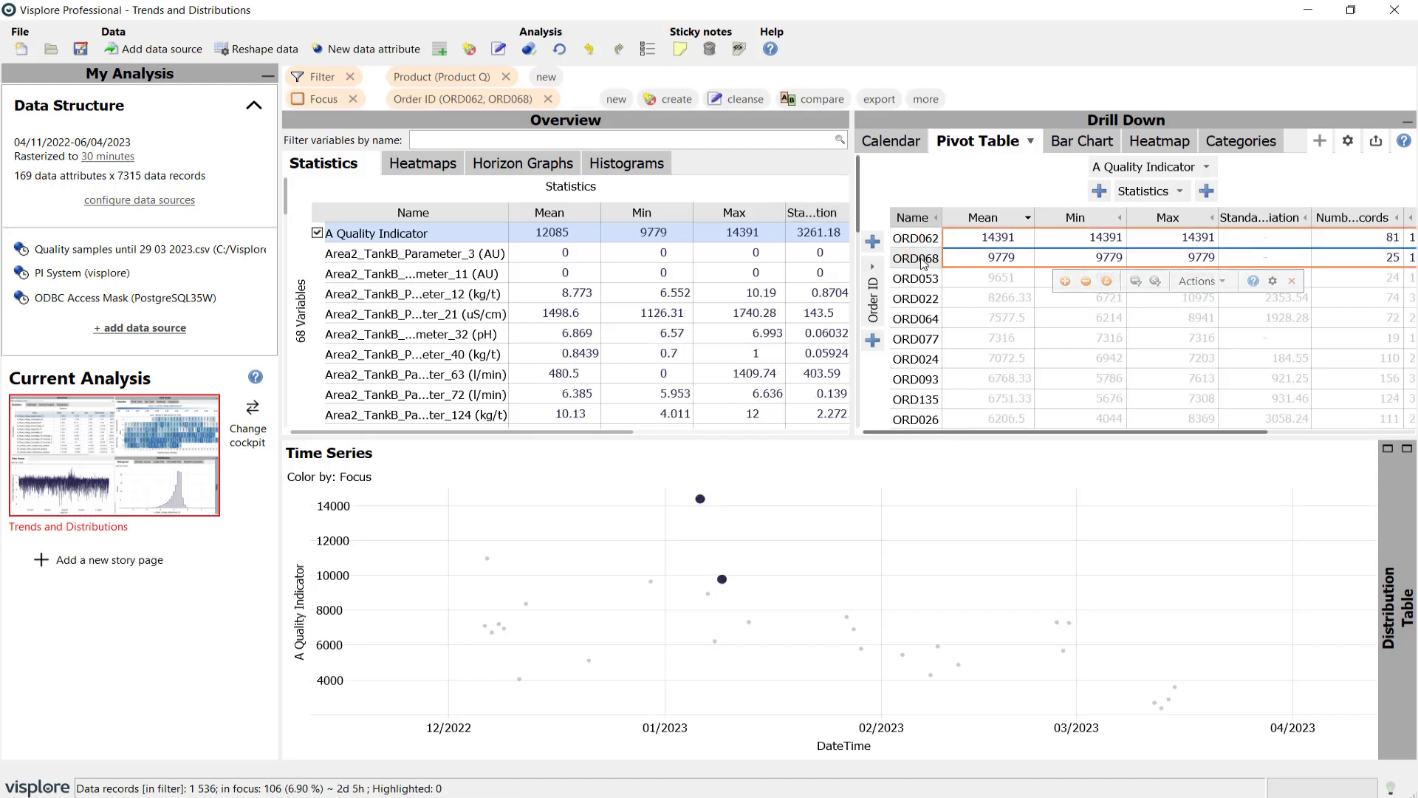
scroll(927, 310, down, 2)
scroll(932, 357, down, 3)
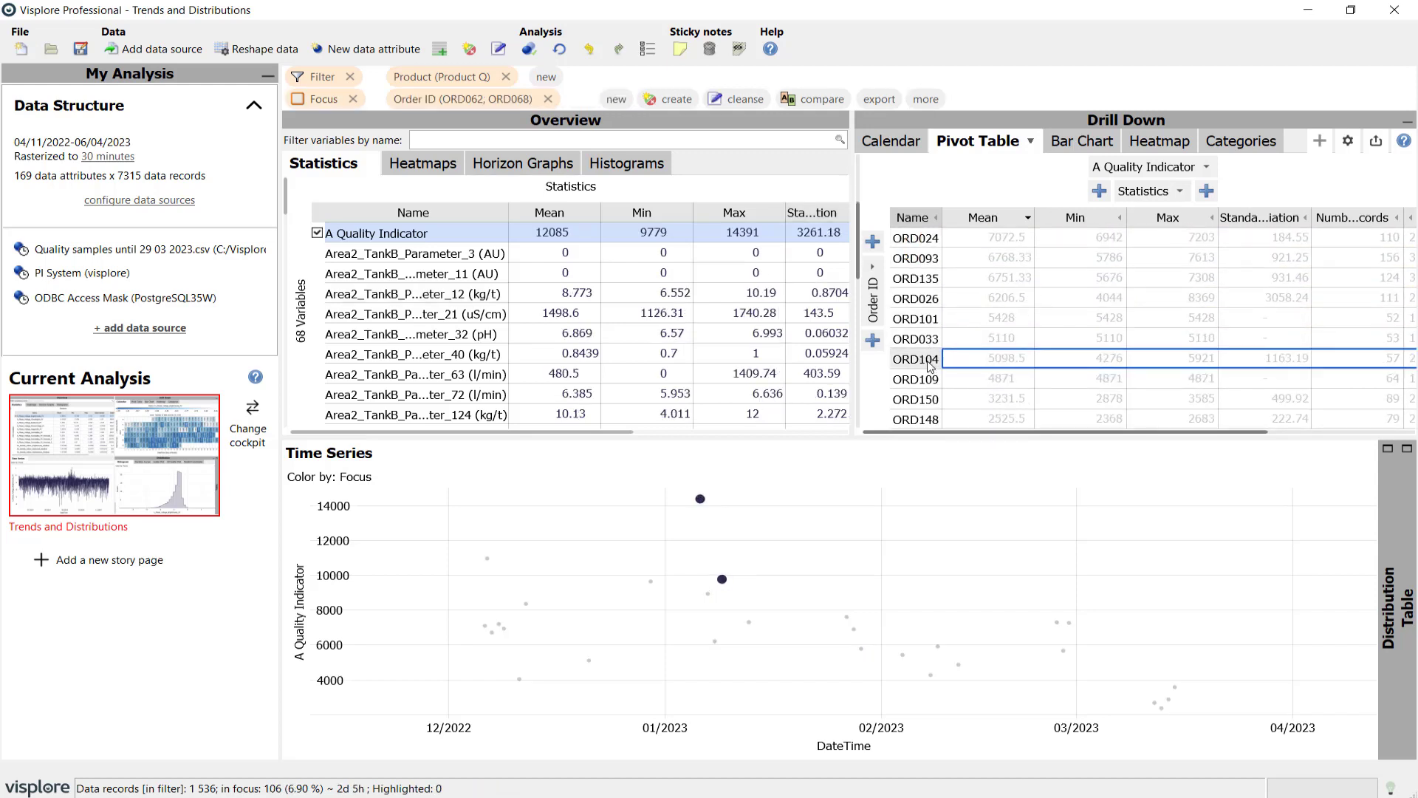
ctrl+click(918, 341)
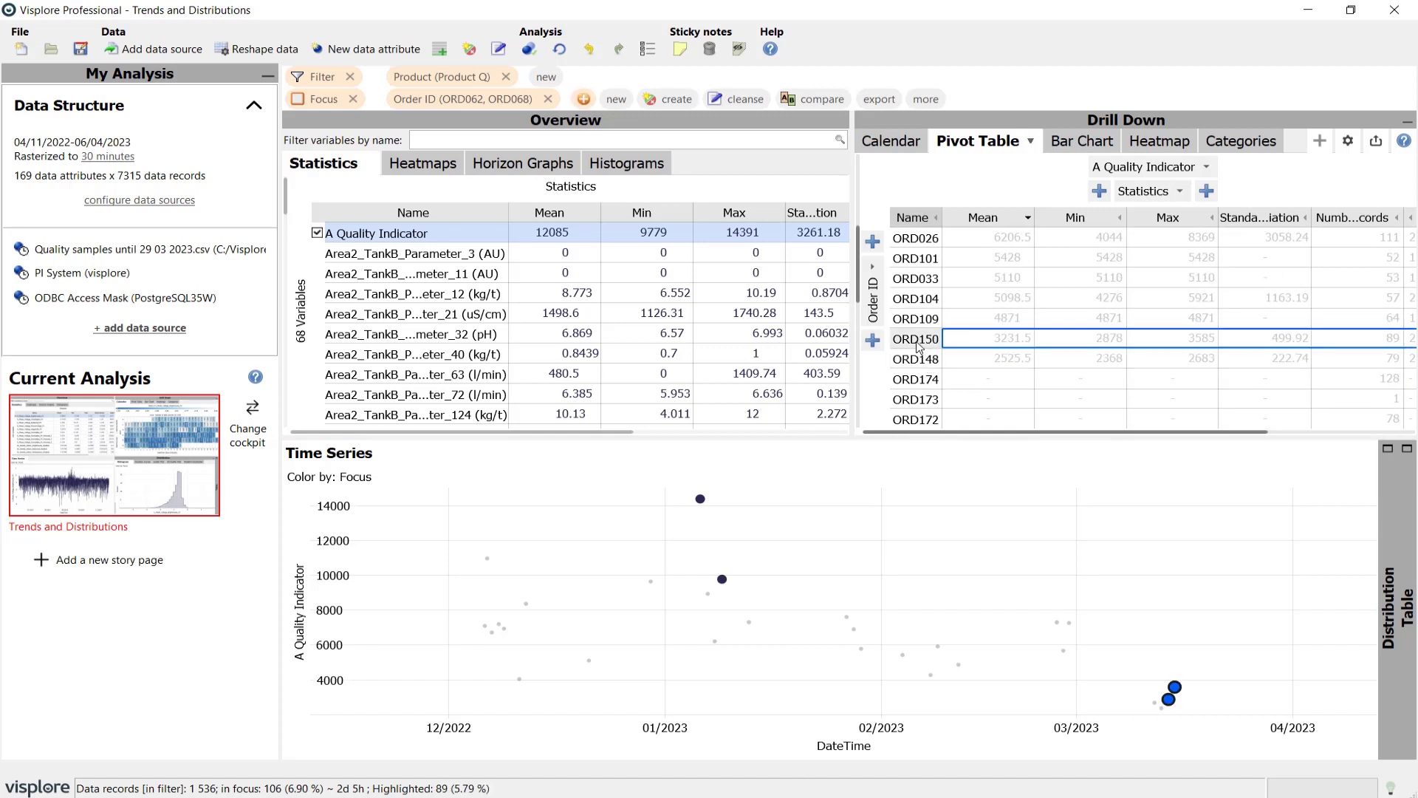
ctrl+click(923, 360)
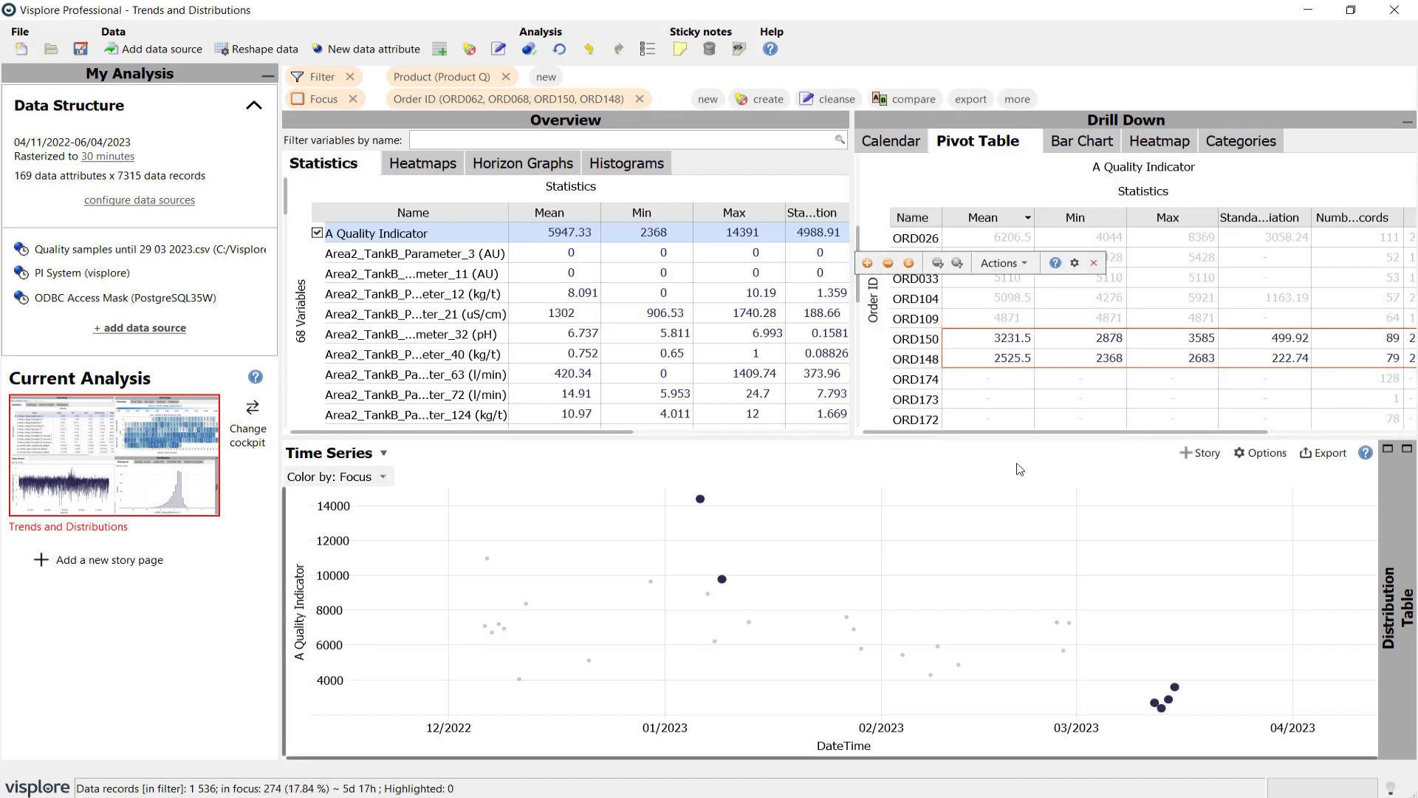
Compare the focused orders with each other as separate categories under the name Compared Selections.
click(907, 99)
click(933, 128)
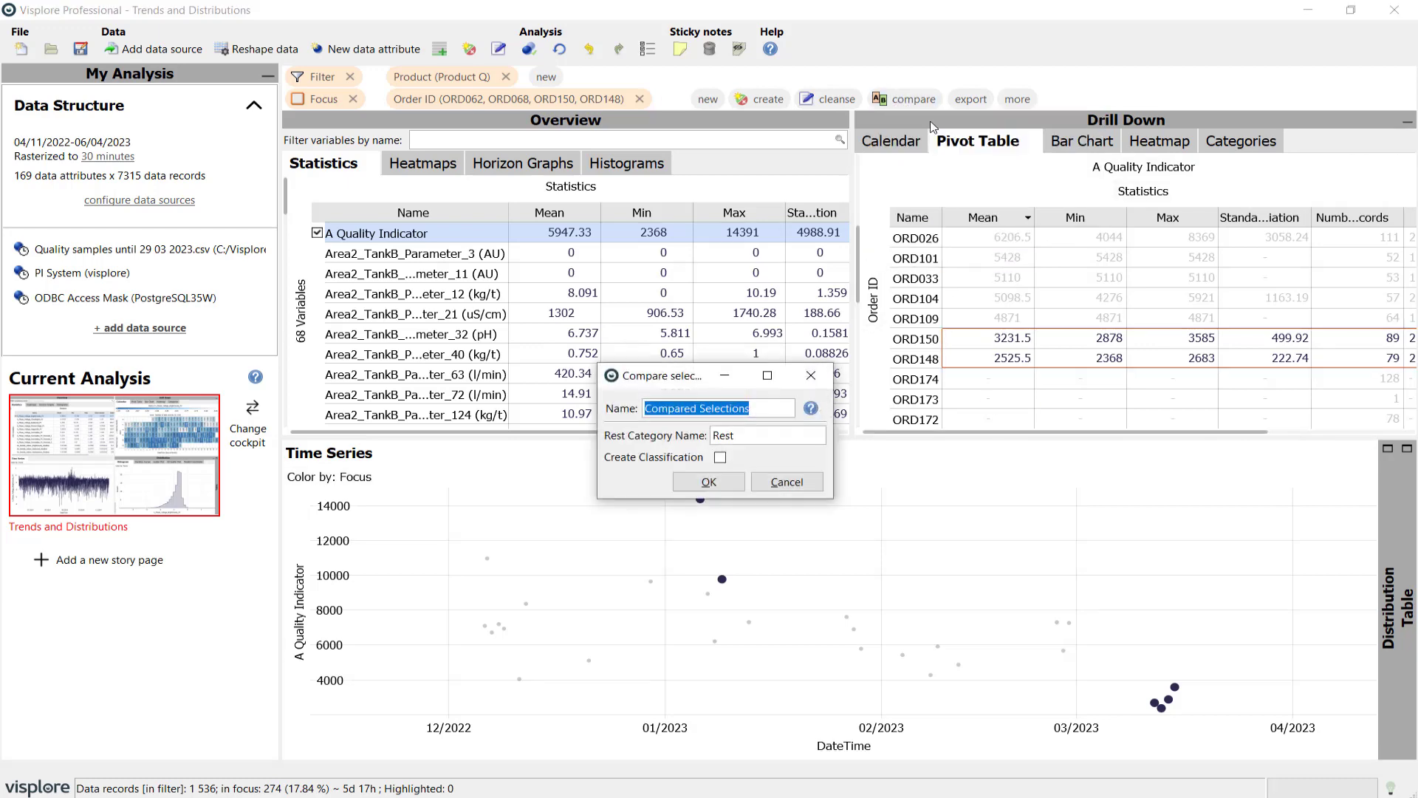
click(733, 482)
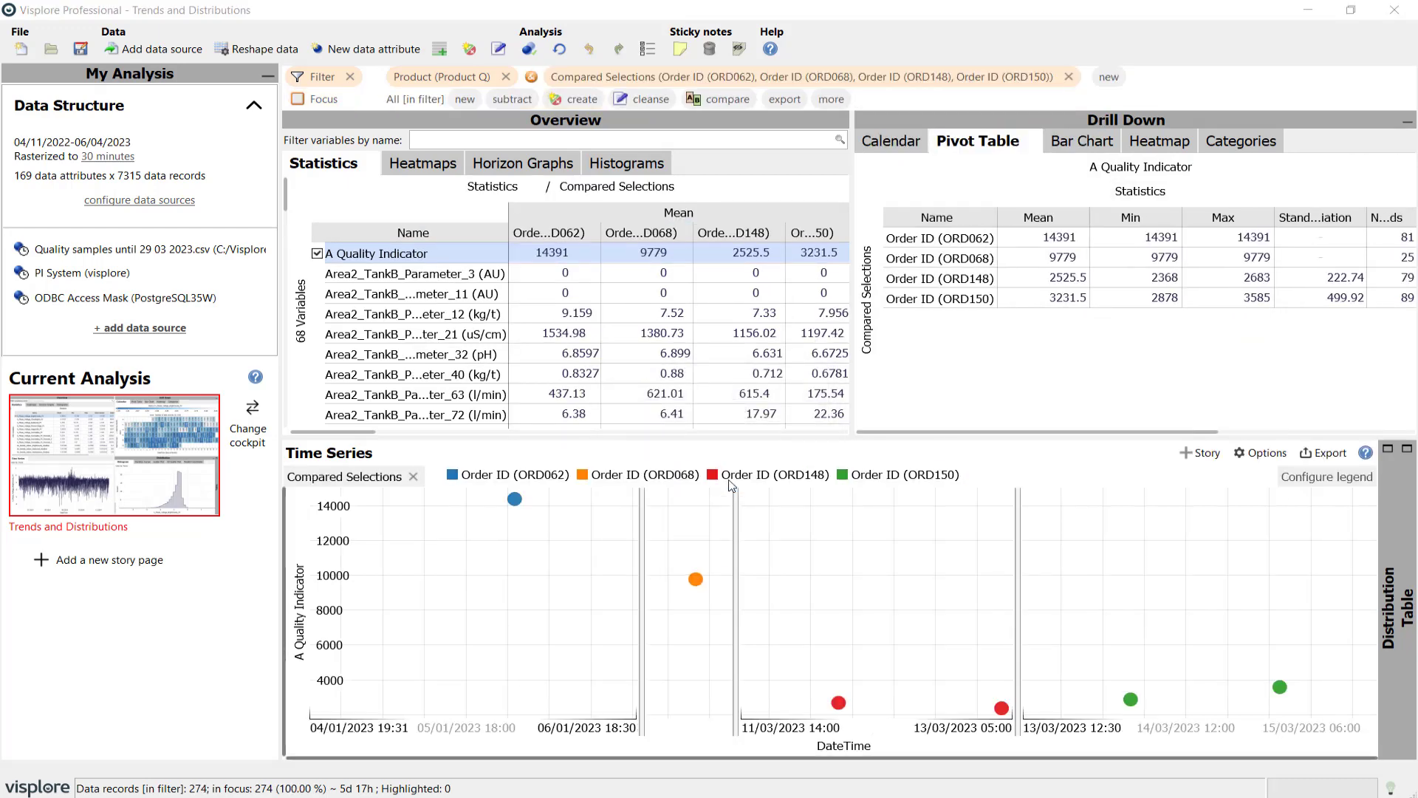
Show the histograms ranked by relevance for the compared orders and plot Area2_TankB_Parameter_72 (l/min) as the time series.
click(623, 164)
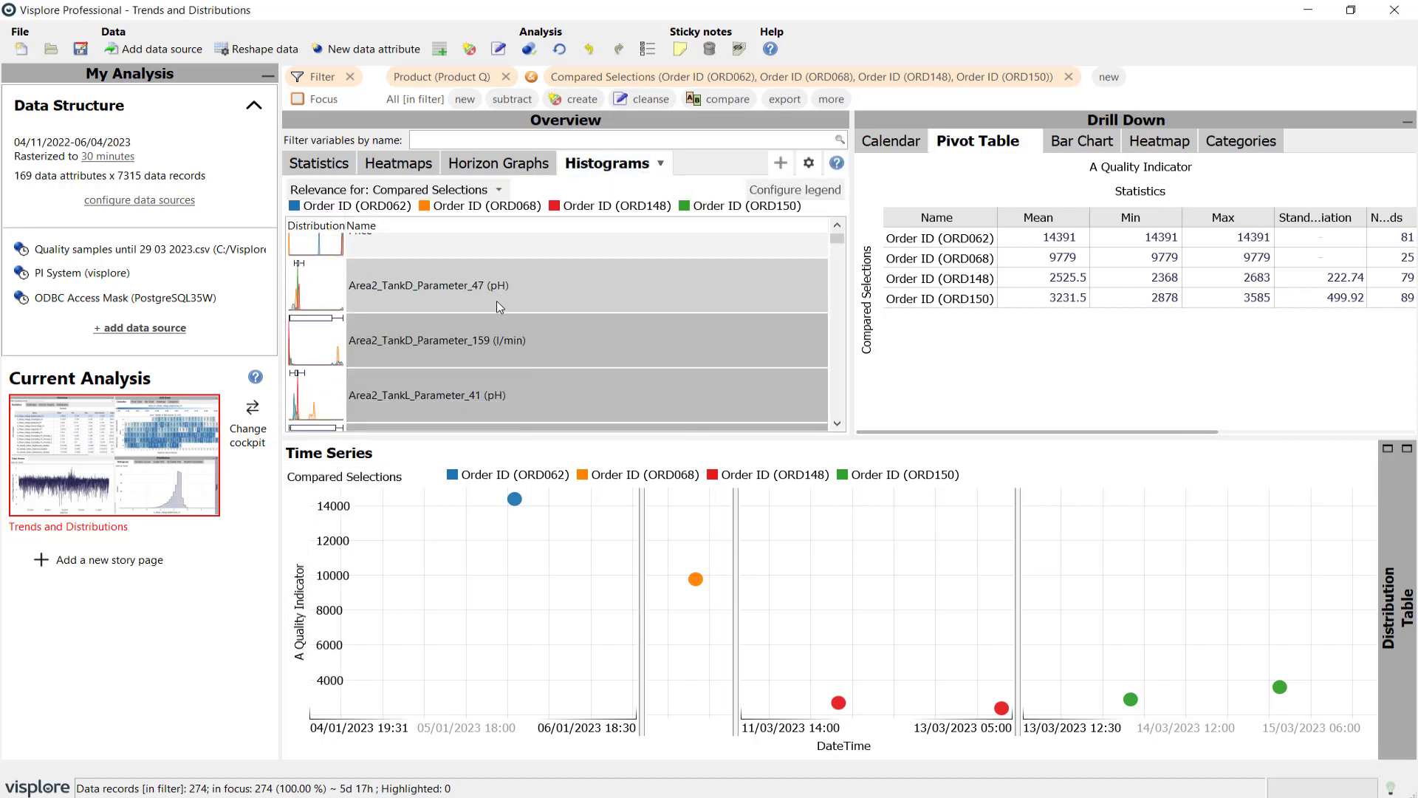
scroll(497, 300, down, 1)
click(461, 402)
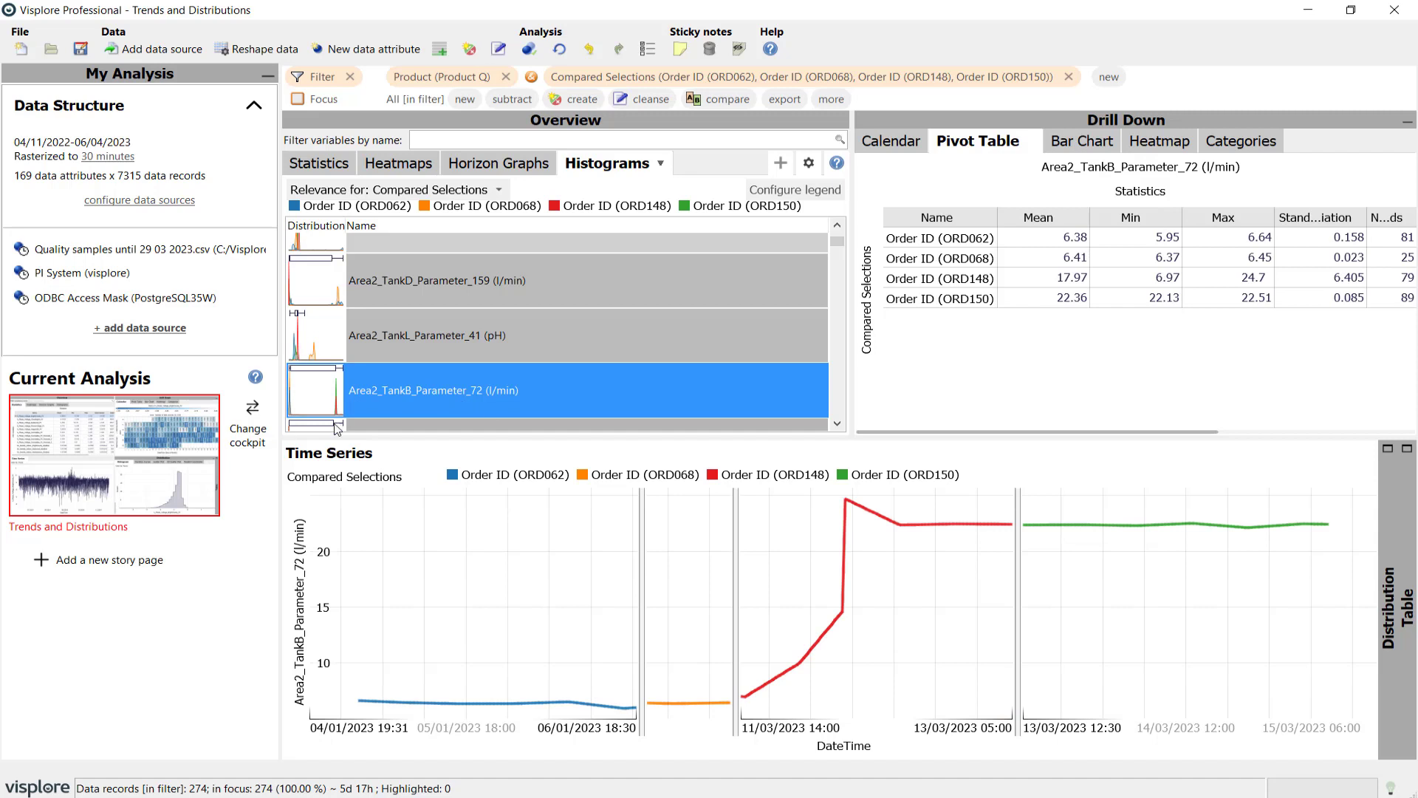
click(507, 566)
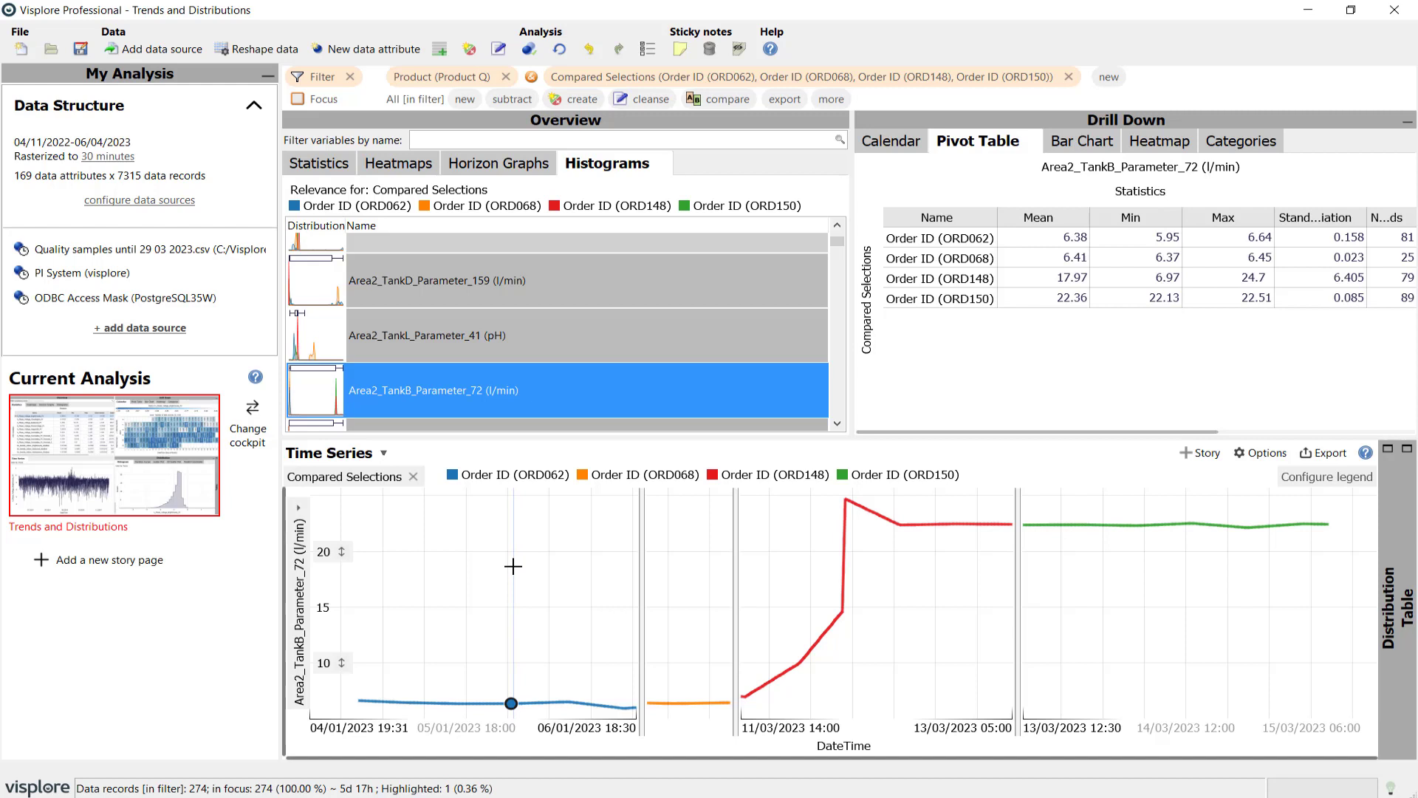
Set the raster size to 5 minutes and re-rasterize the data sources.
click(119, 159)
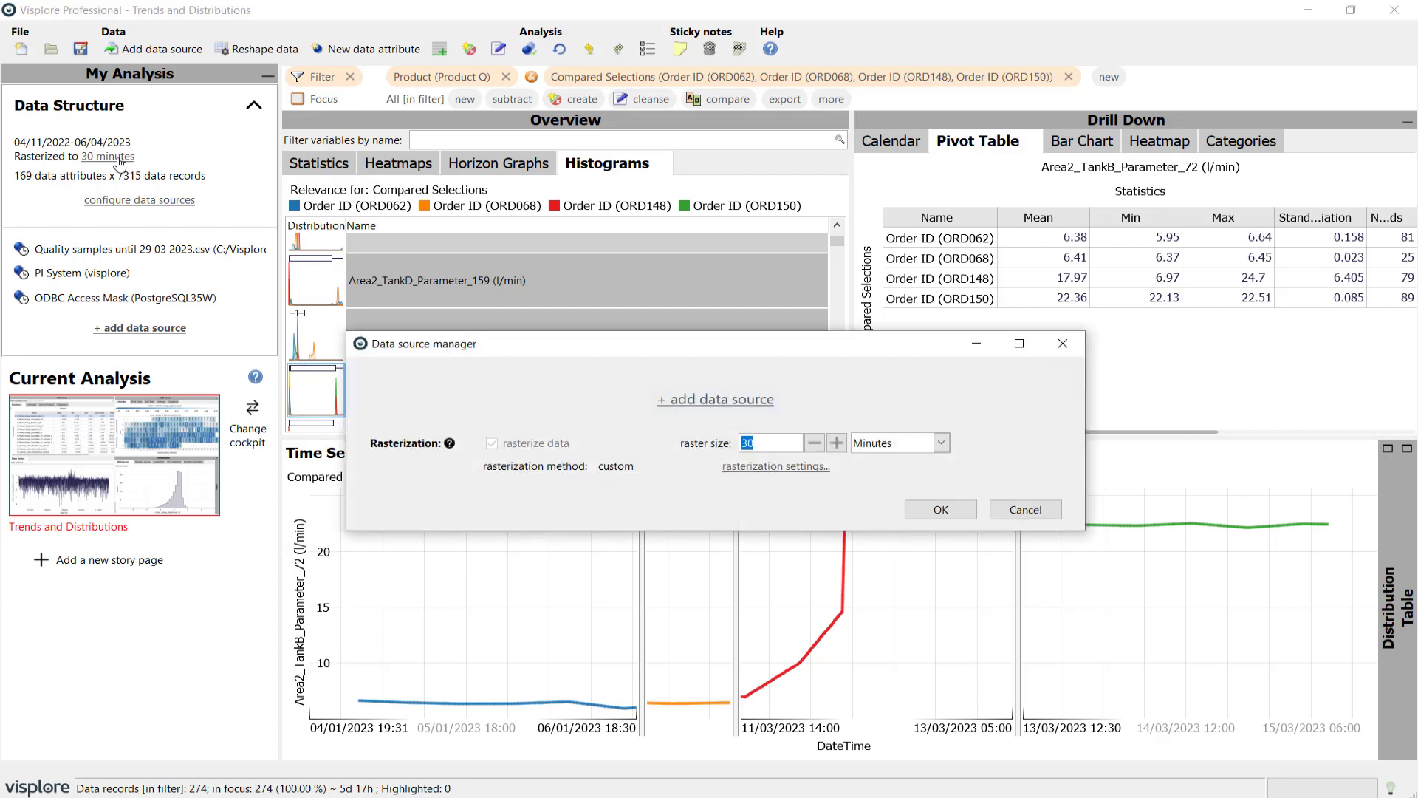
text(5)
click(950, 512)
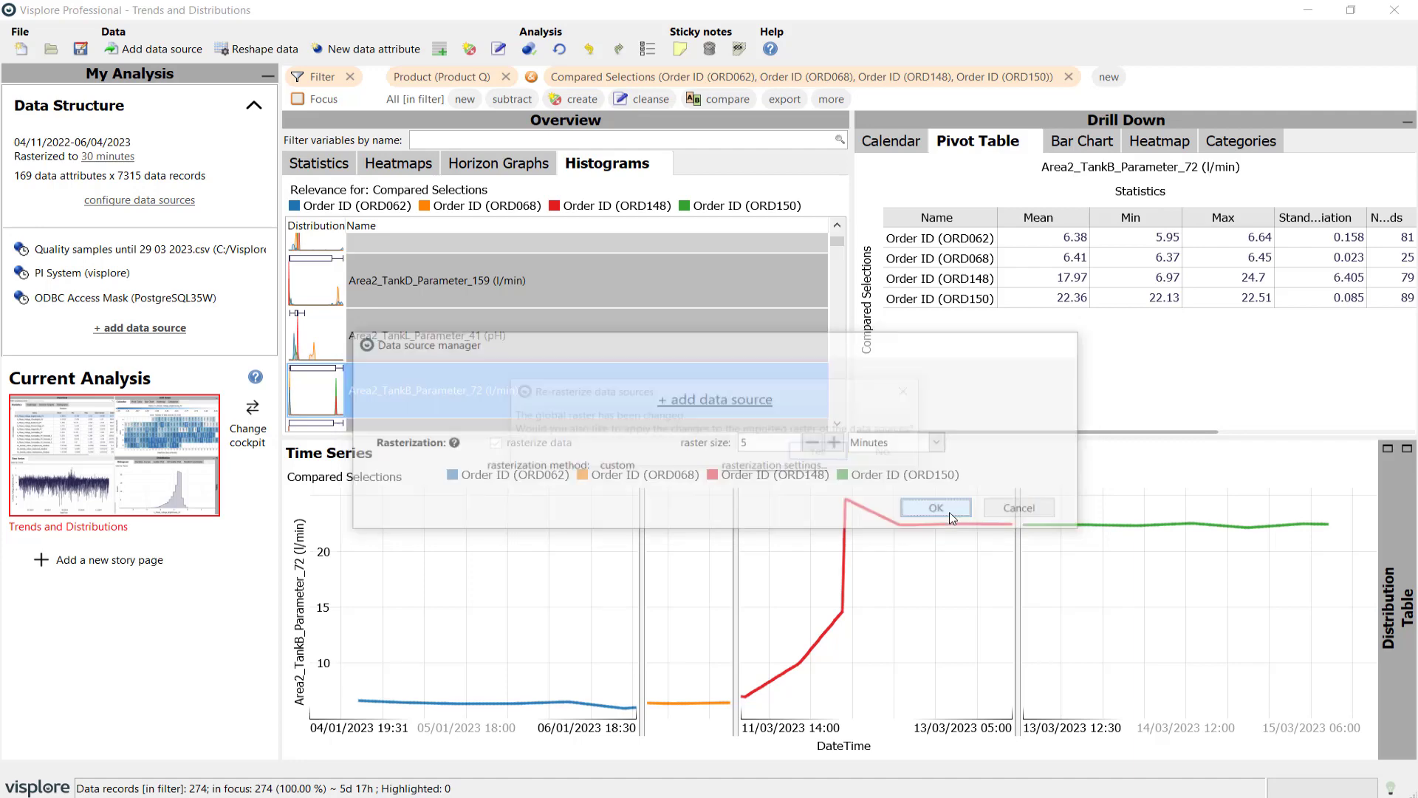
click(822, 452)
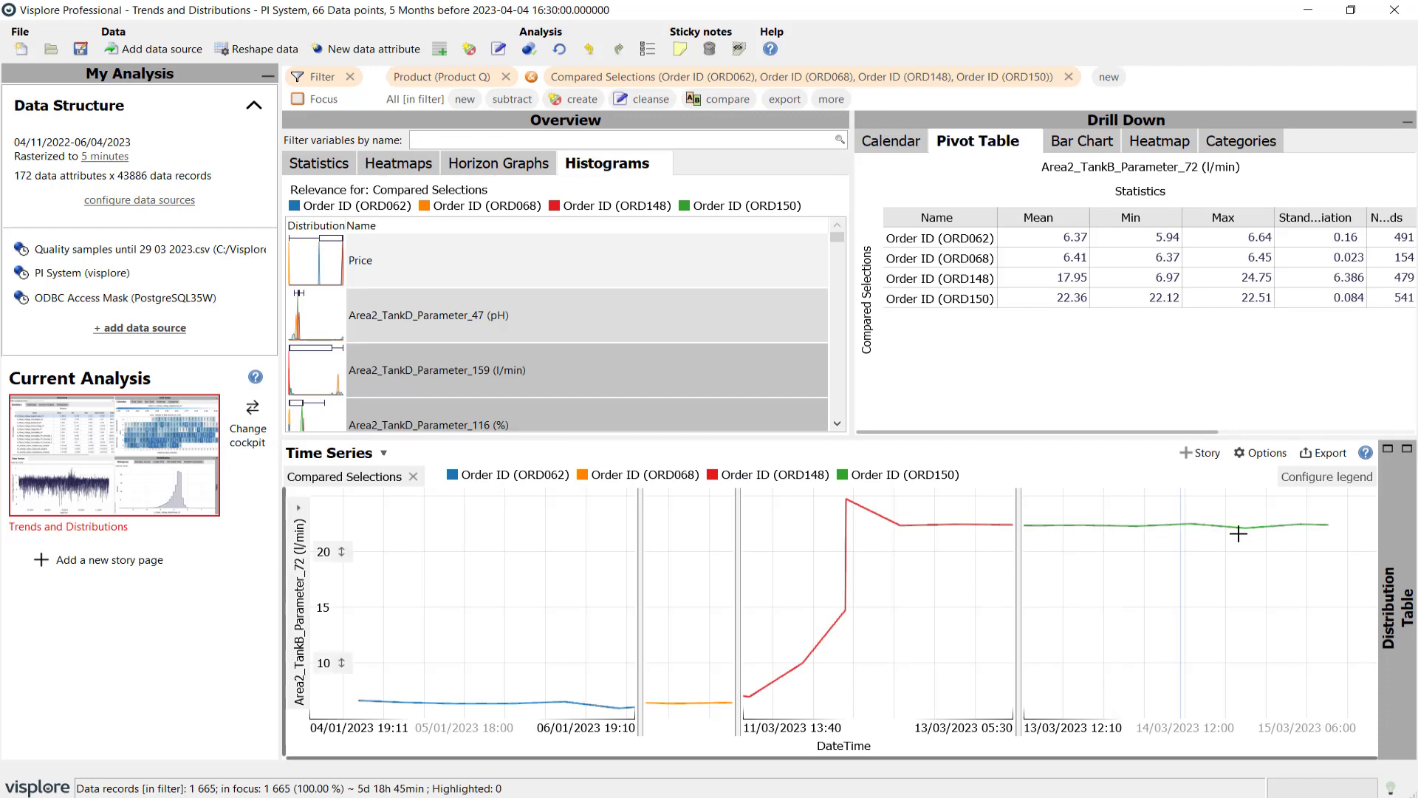
Expand the table of focus data records and export it to the clipboard.
click(1407, 448)
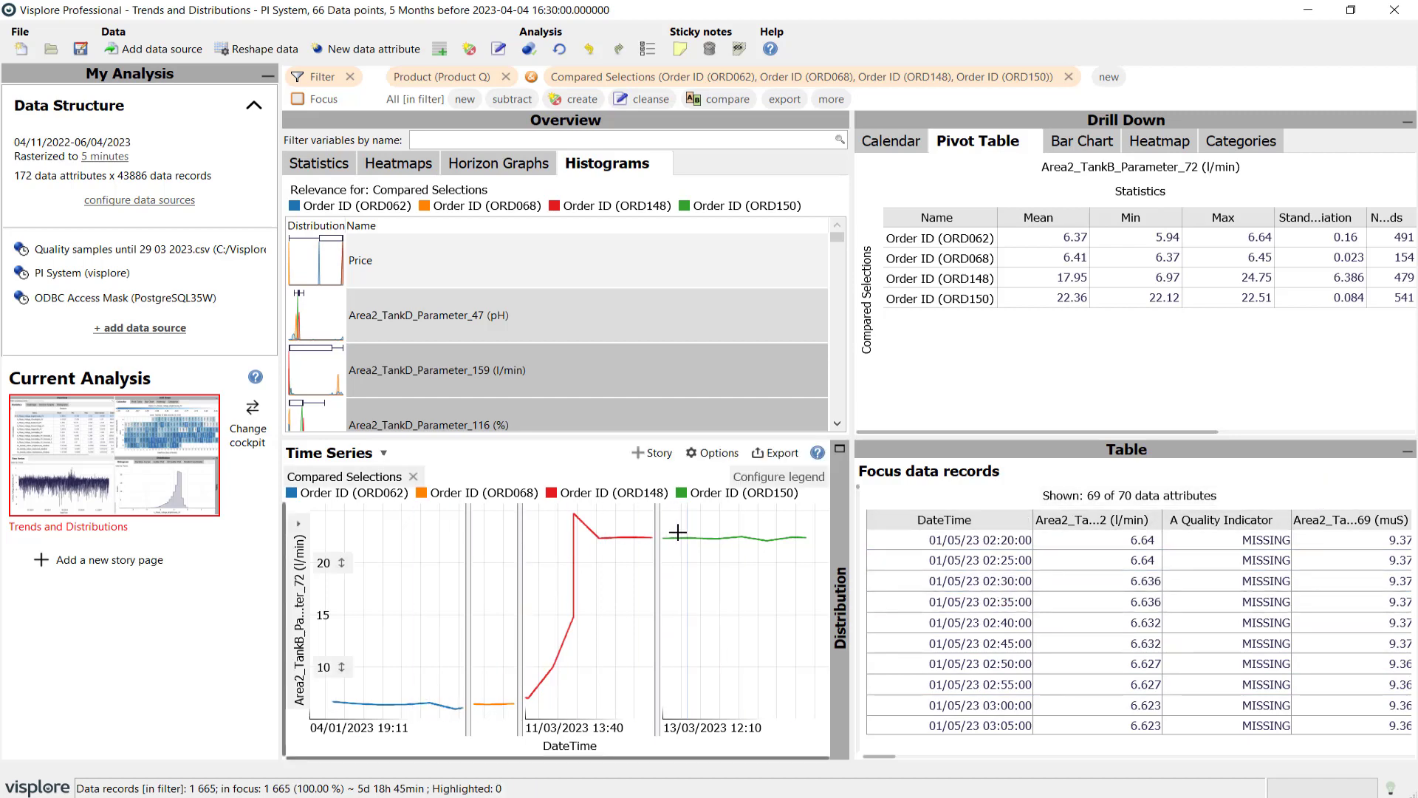
click(1363, 470)
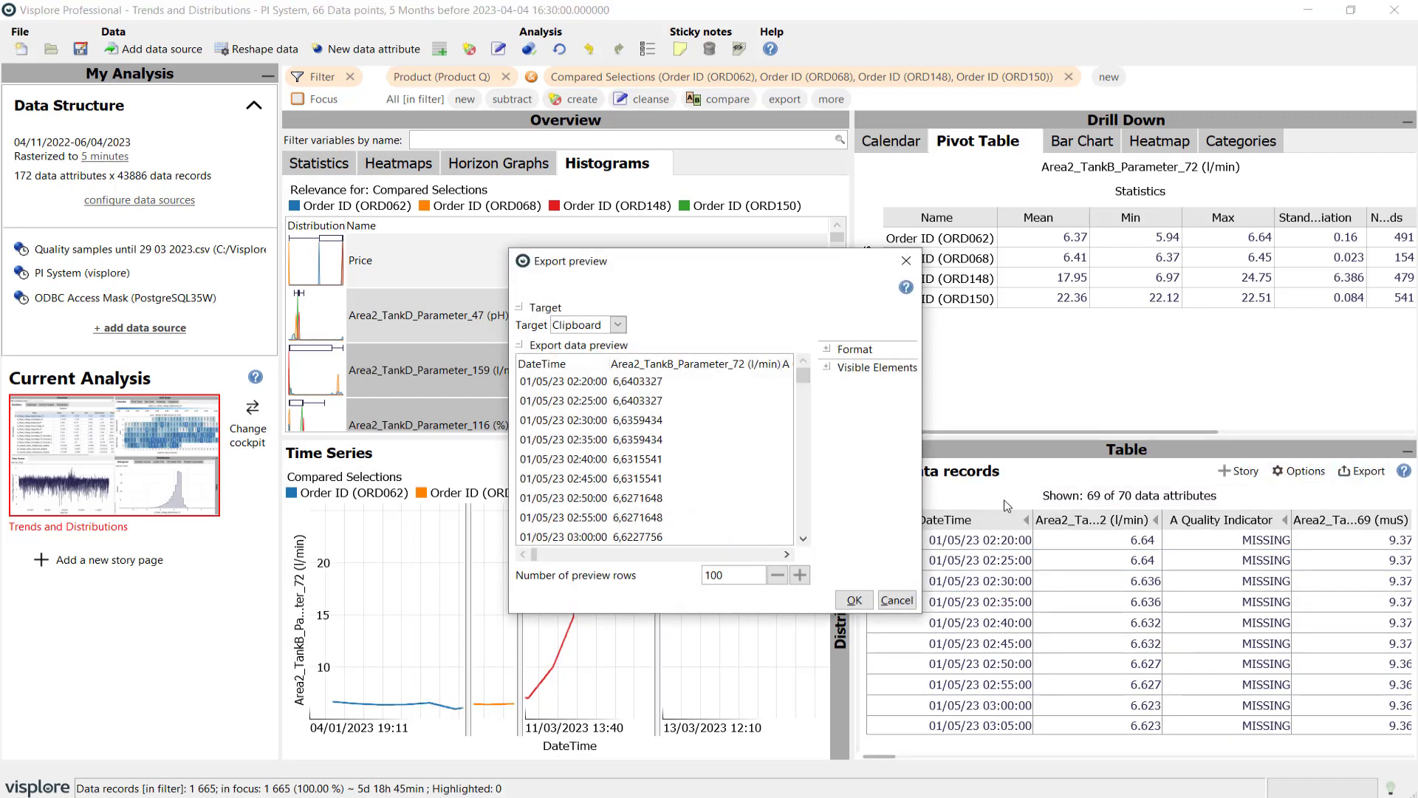
click(853, 600)
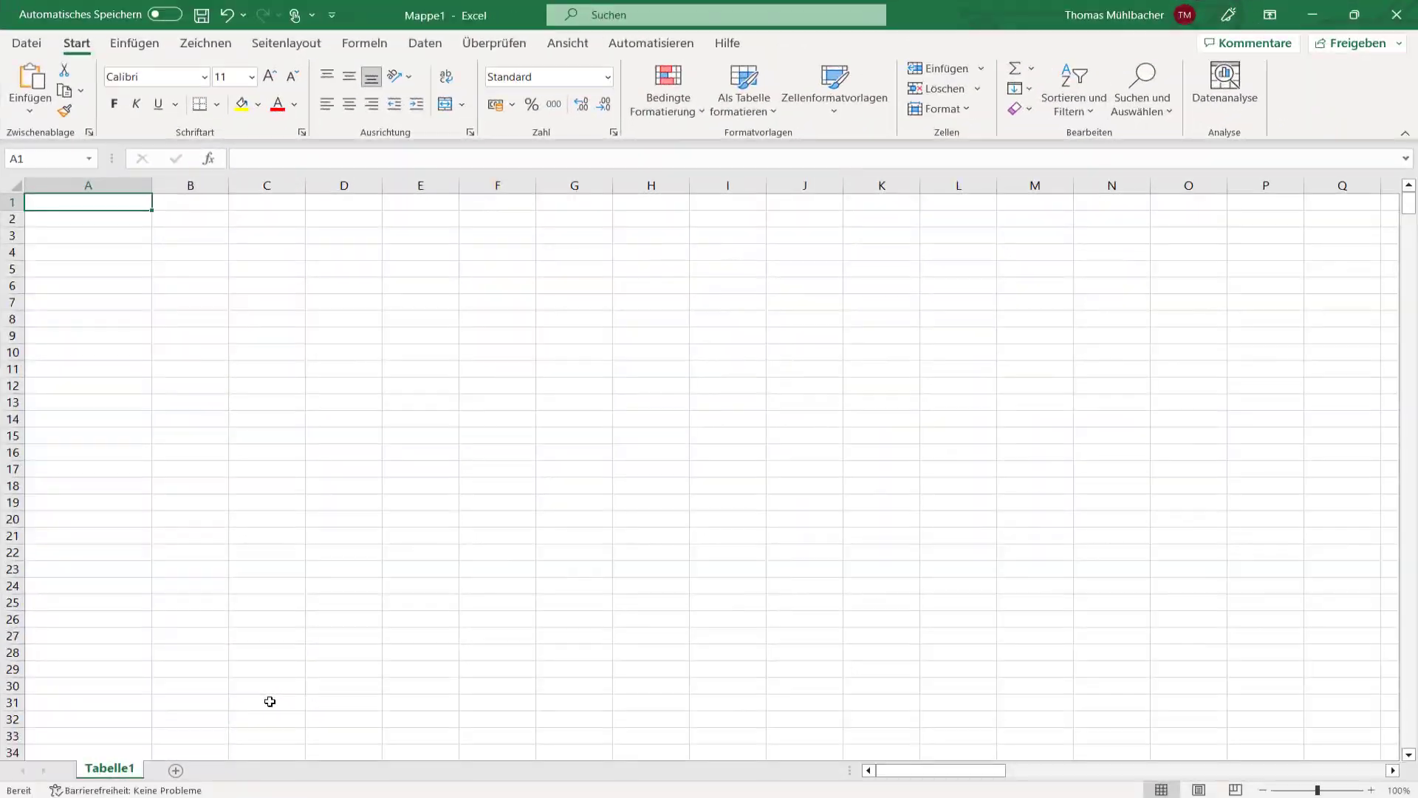